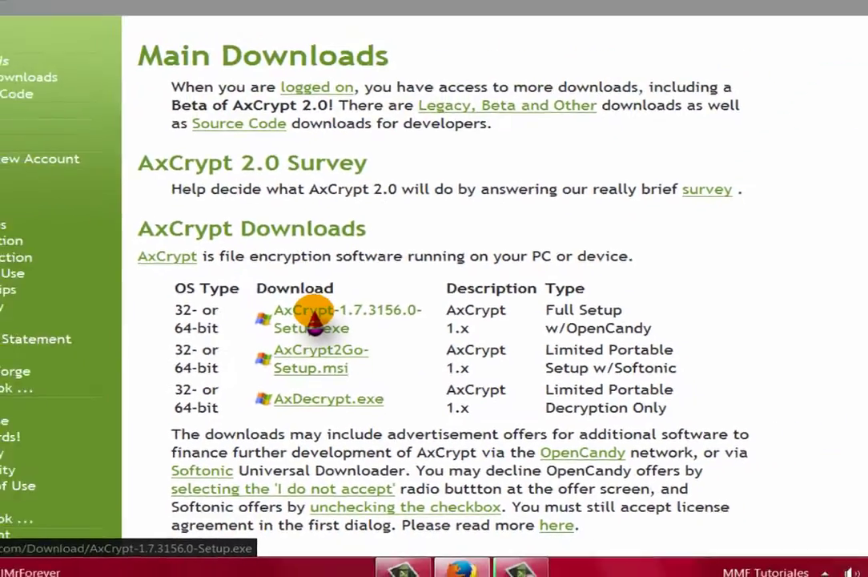
# Download AxCrypt-1.7.3156.0-Setup.exe from the Axantum downloads page and save it to disk.
pyautogui.click(312, 320)
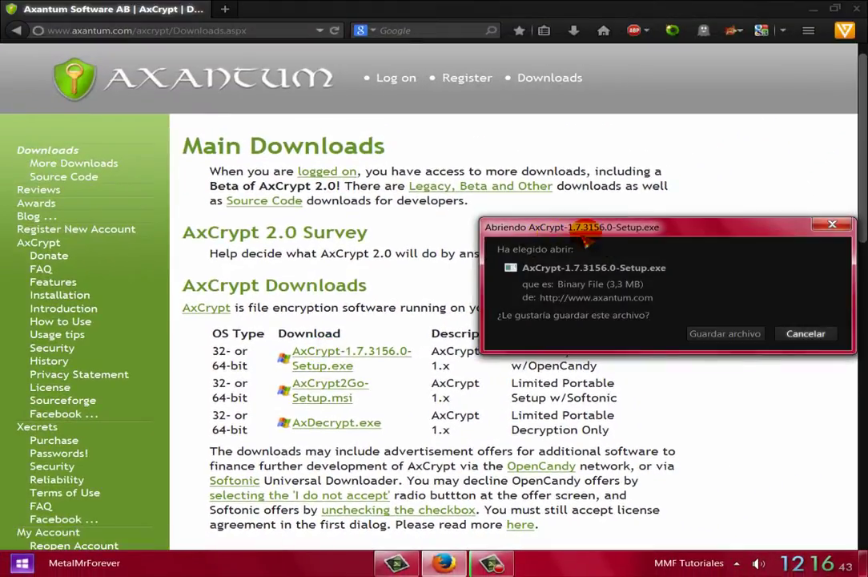
pyautogui.moveTo(617, 232); pyautogui.dragTo(546, 196)
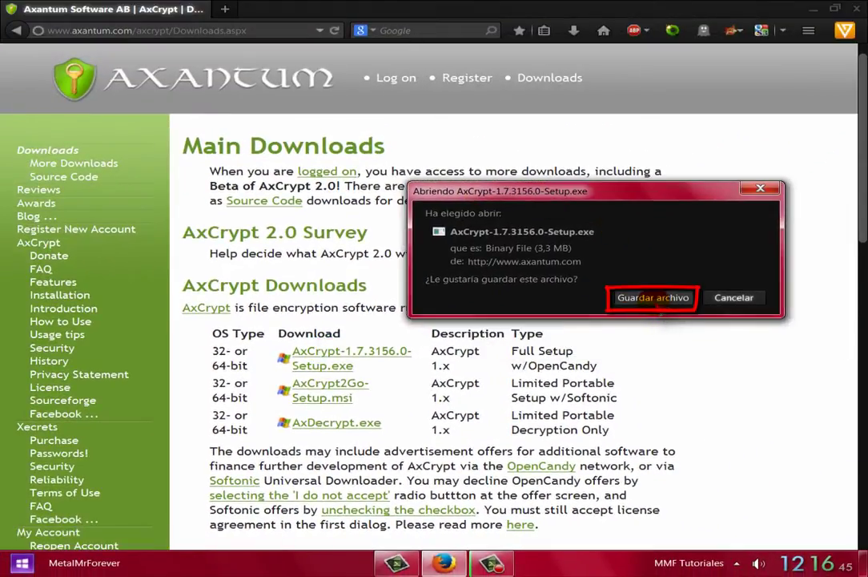
pyautogui.click(657, 299)
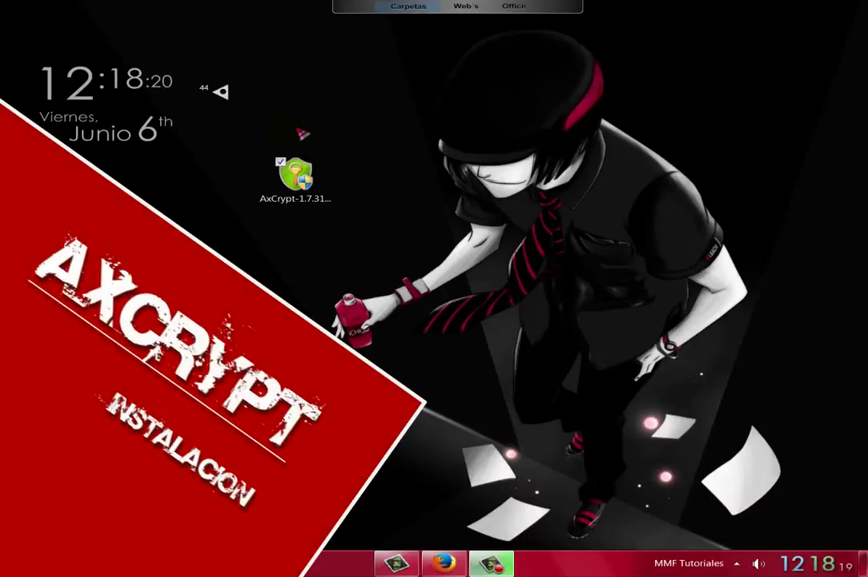
# Run the AxCrypt setup file from the desktop as administrator, approving the UAC prompt.
pyautogui.moveTo(205, 128); pyautogui.dragTo(398, 280)
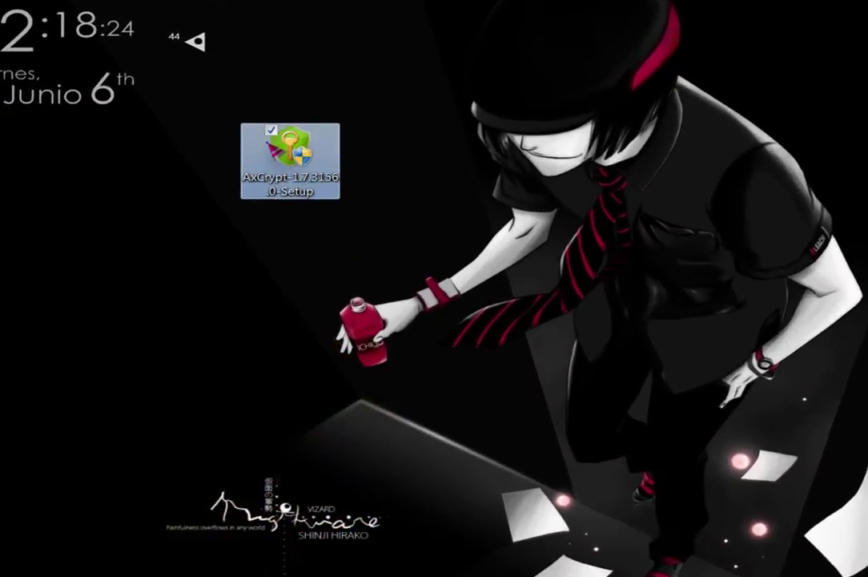
pyautogui.rightClick(278, 171)
pyautogui.click(310, 161)
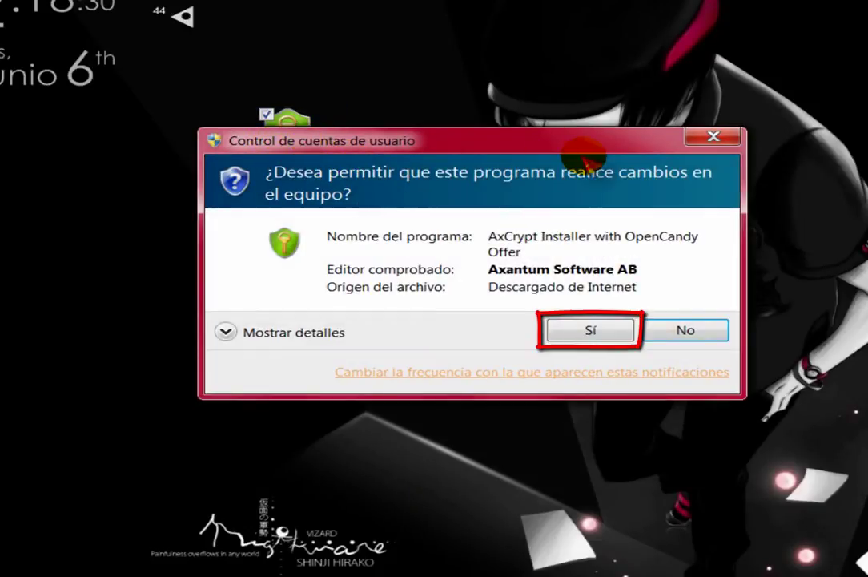
pyautogui.click(594, 330)
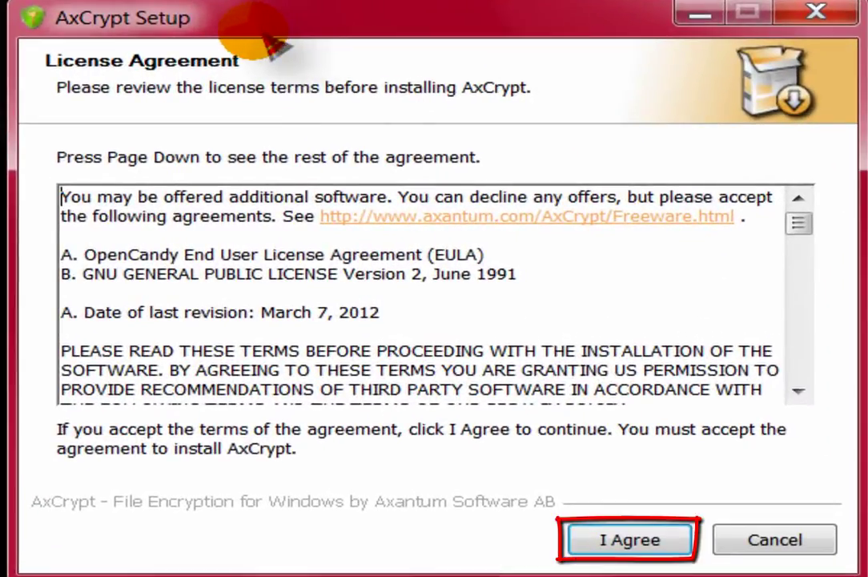
# Accept the AxCrypt license and decline the Optimizer Pro offer.
pyautogui.click(631, 543)
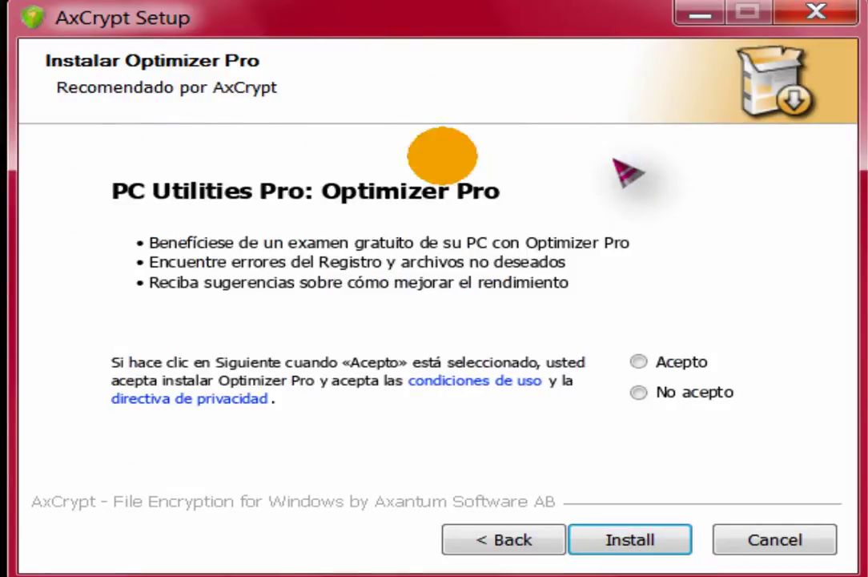
pyautogui.click(640, 393)
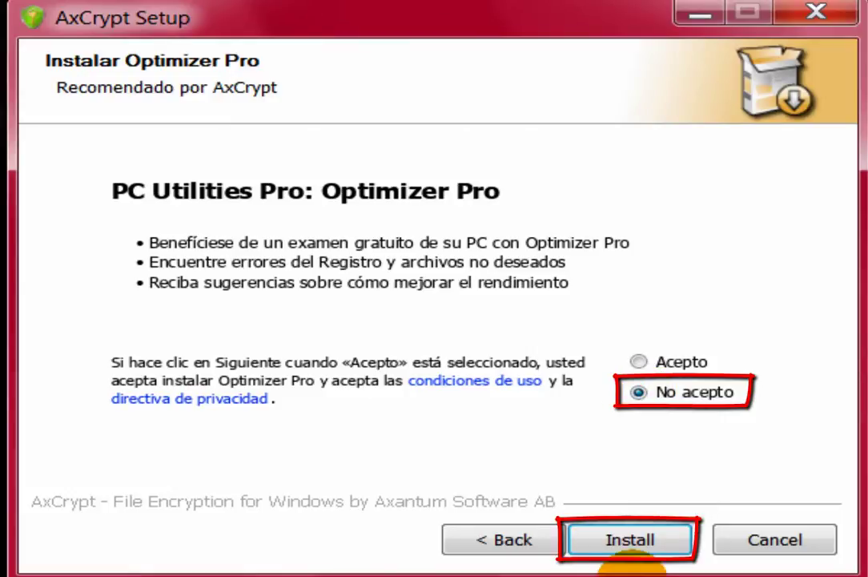
pyautogui.click(633, 553)
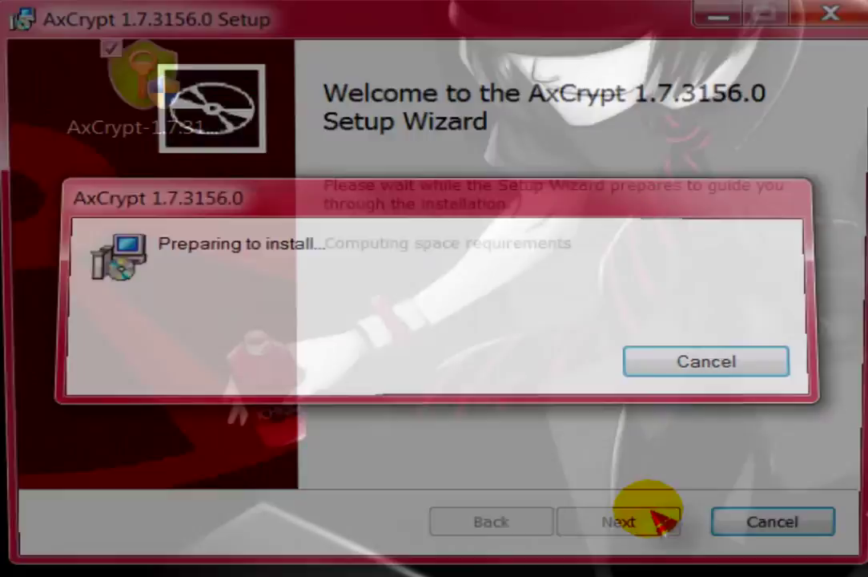
# Install AxCrypt 1.7.3156.0, untick Register, and finish the wizard.
pyautogui.click(653, 533)
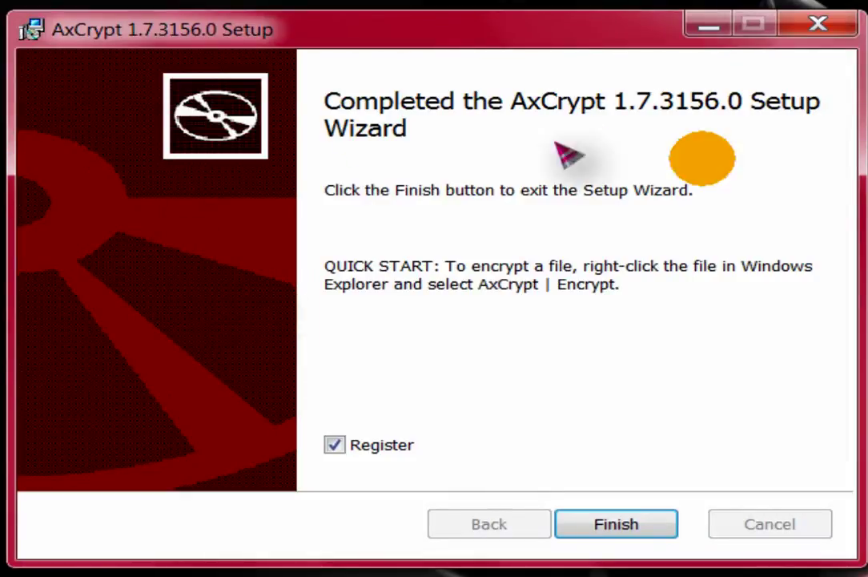
pyautogui.click(334, 446)
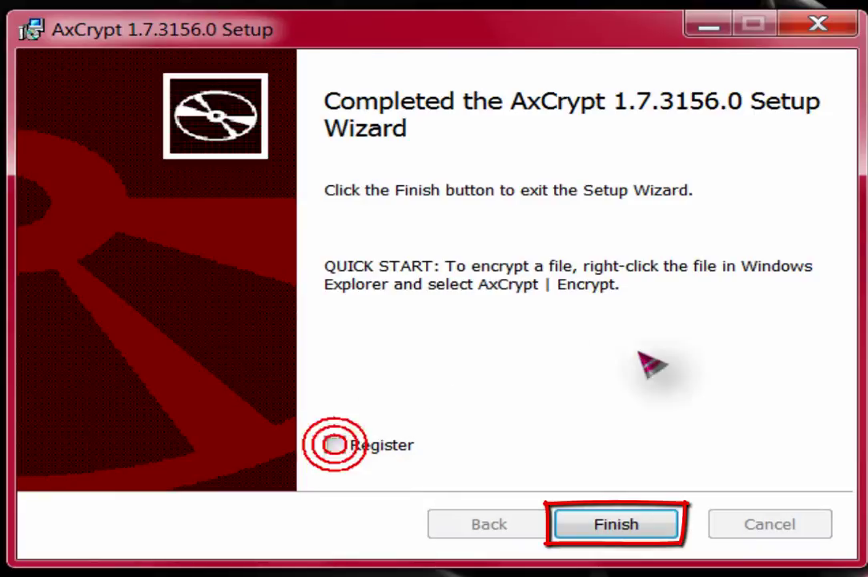
pyautogui.click(629, 525)
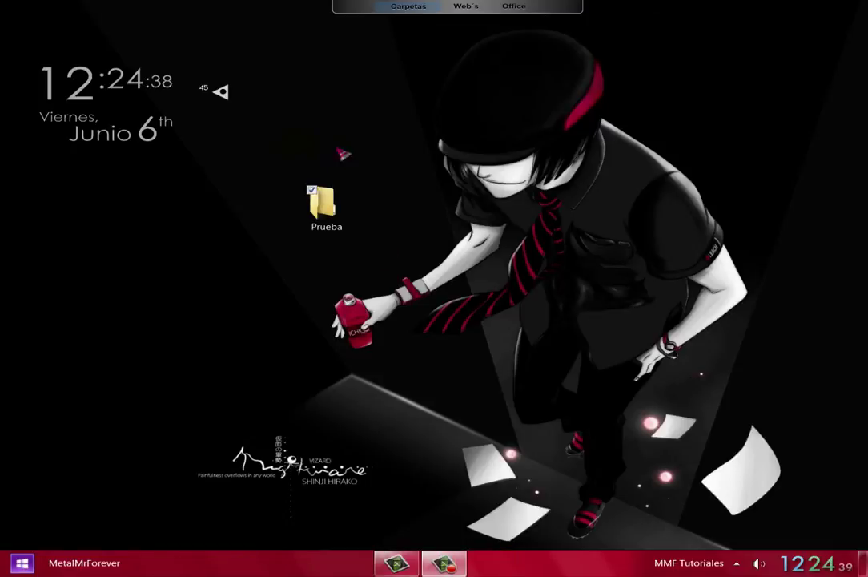
pyautogui.moveTo(252, 145); pyautogui.dragTo(403, 283)
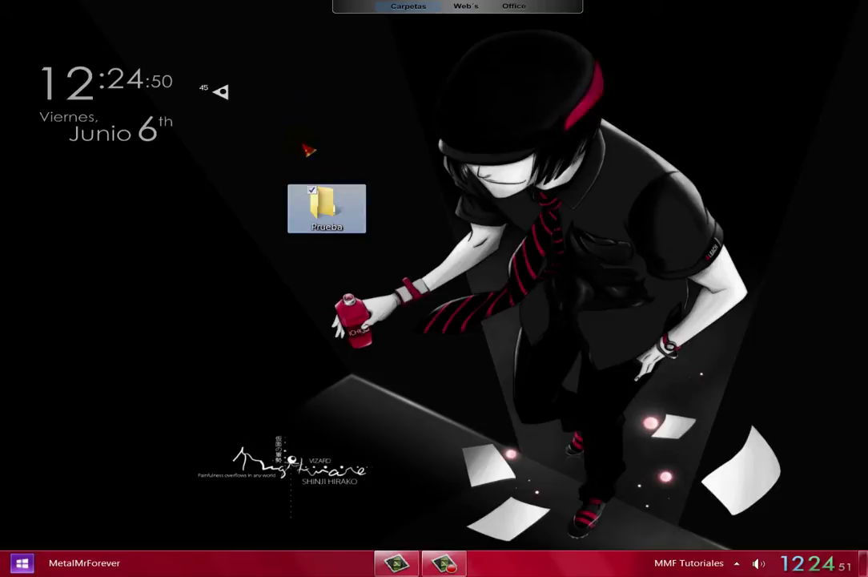
pyautogui.click(305, 147)
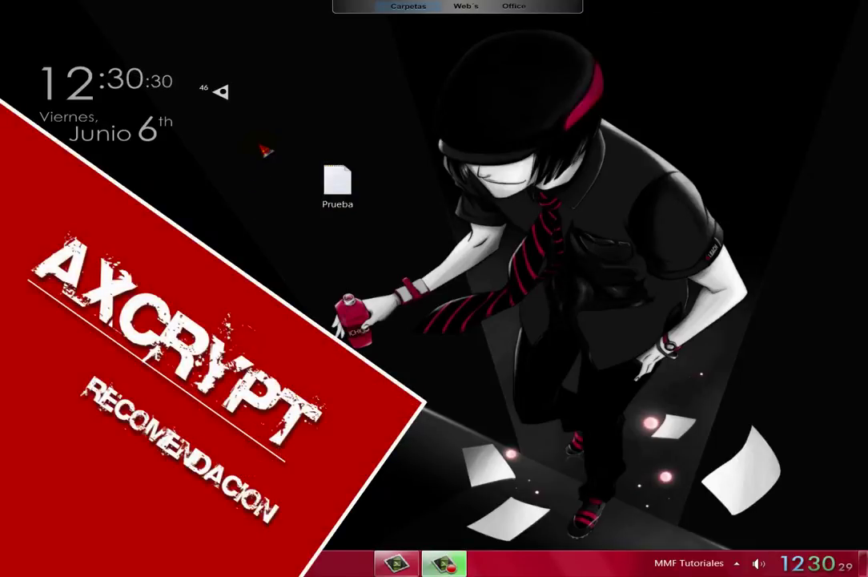
# Set AxCrypt's language to Español from the Prueba file's context menu.
pyautogui.moveTo(262, 140); pyautogui.dragTo(383, 280)
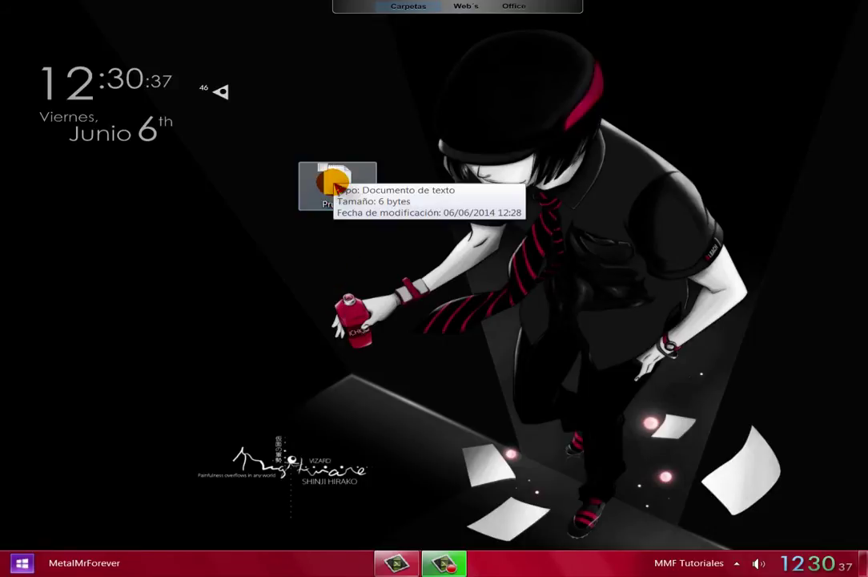
pyautogui.click(339, 184)
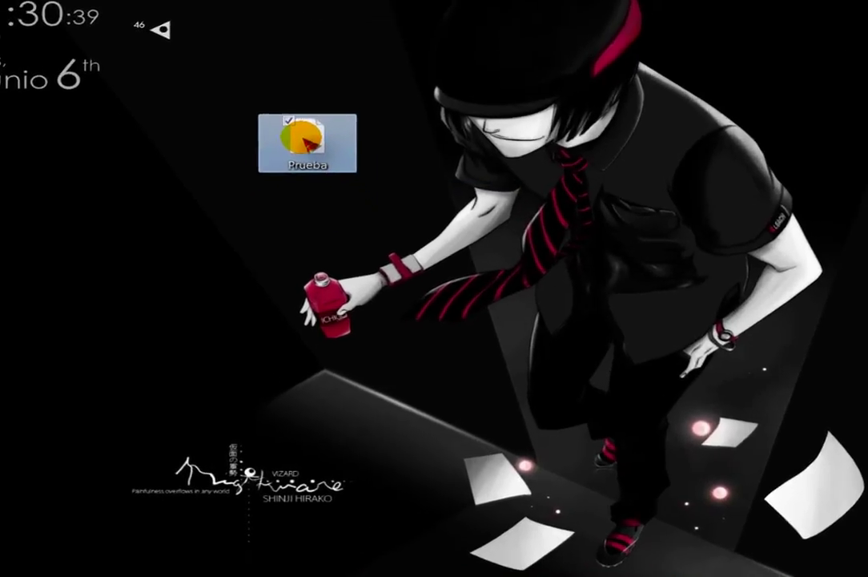
pyautogui.rightClick(333, 182)
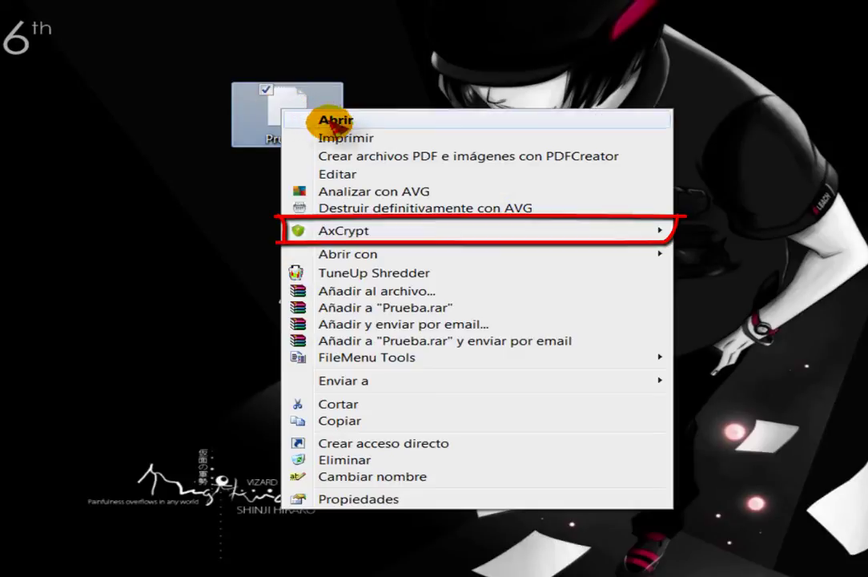
pyautogui.moveTo(362, 231)
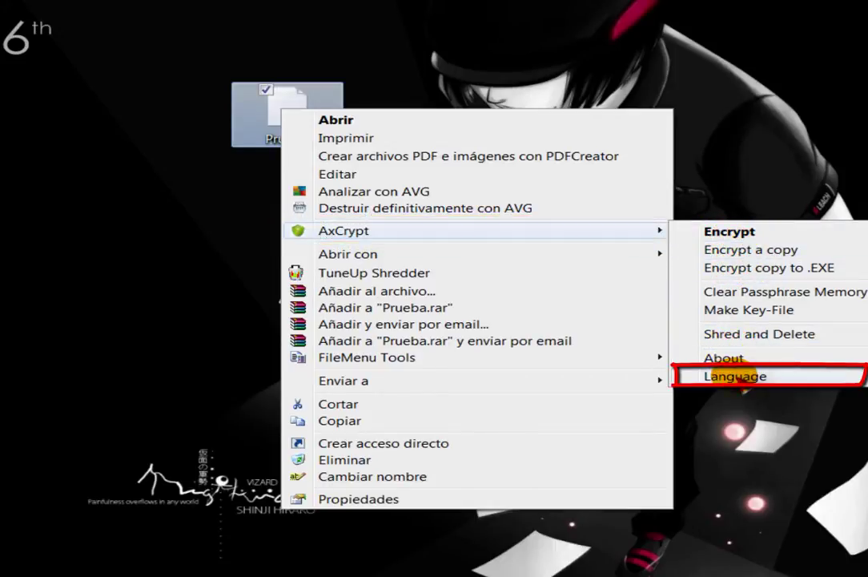
pyautogui.moveTo(736, 378)
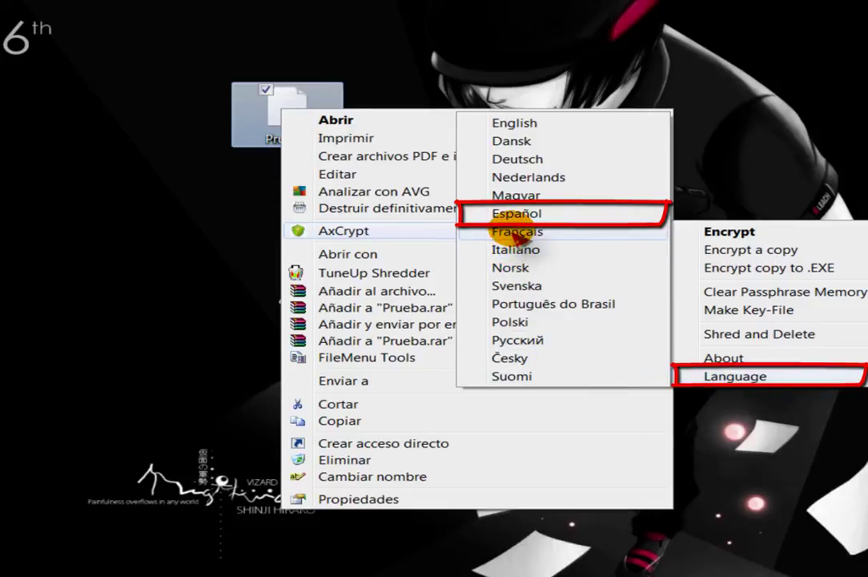
pyautogui.click(519, 217)
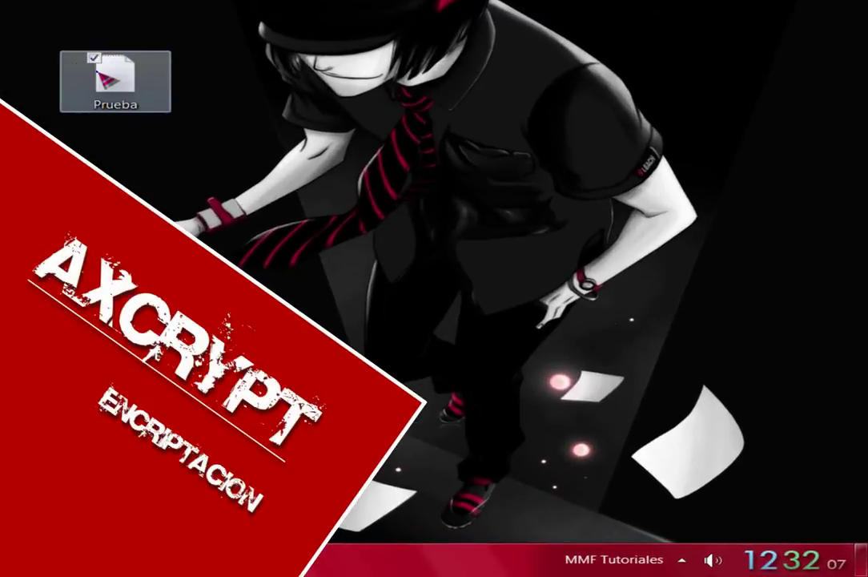
# Encrypt the Prueba file with AxCrypt using a six-character password, entered and confirmed.
pyautogui.rightClick(329, 178)
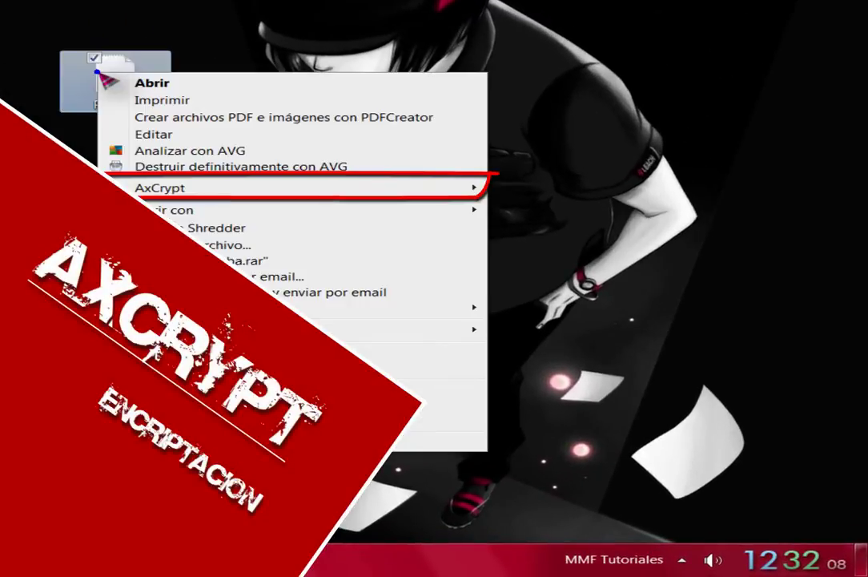
pyautogui.moveTo(181, 188)
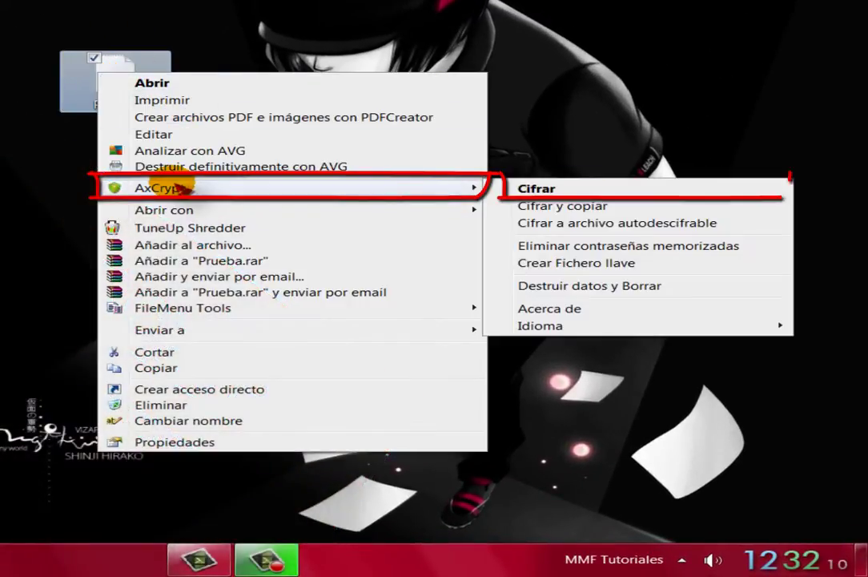
pyautogui.click(542, 194)
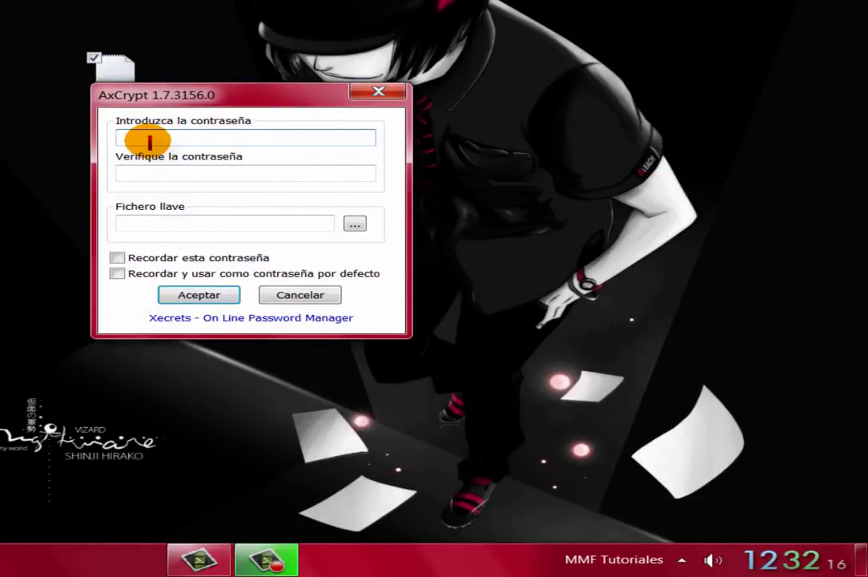
pyautogui.write('1')
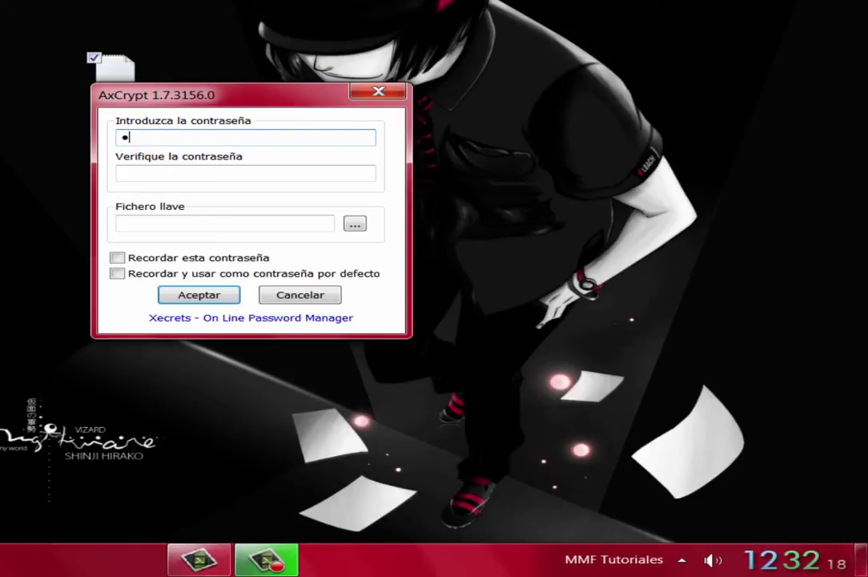
pyautogui.click(269, 176)
pyautogui.write('1234')
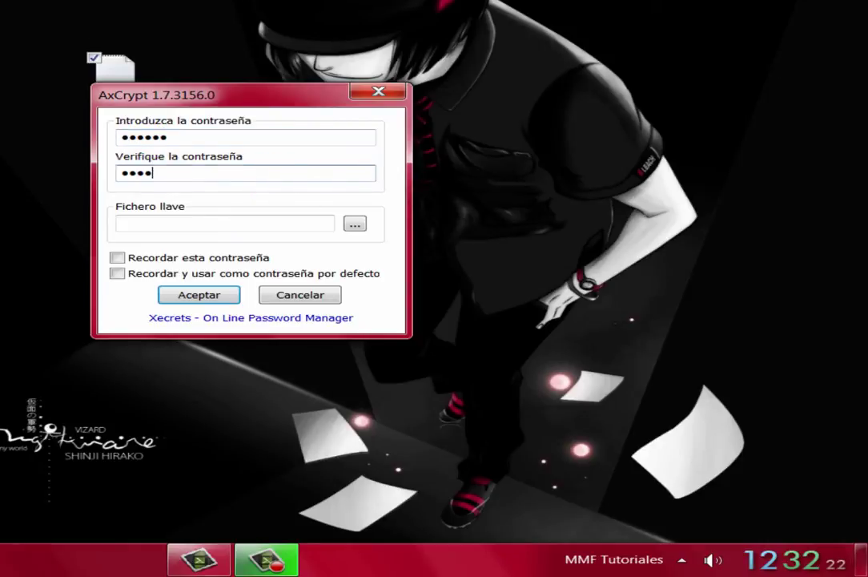
pyautogui.write('56')
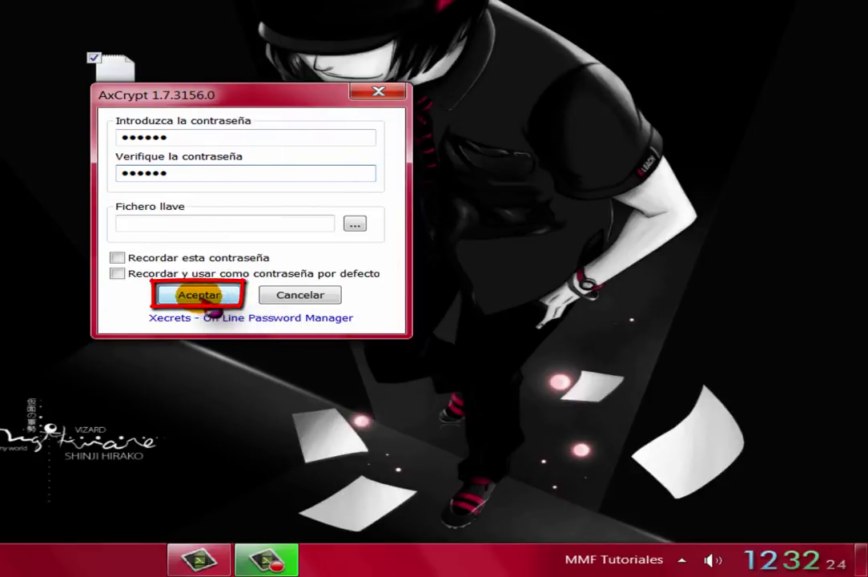
pyautogui.click(201, 297)
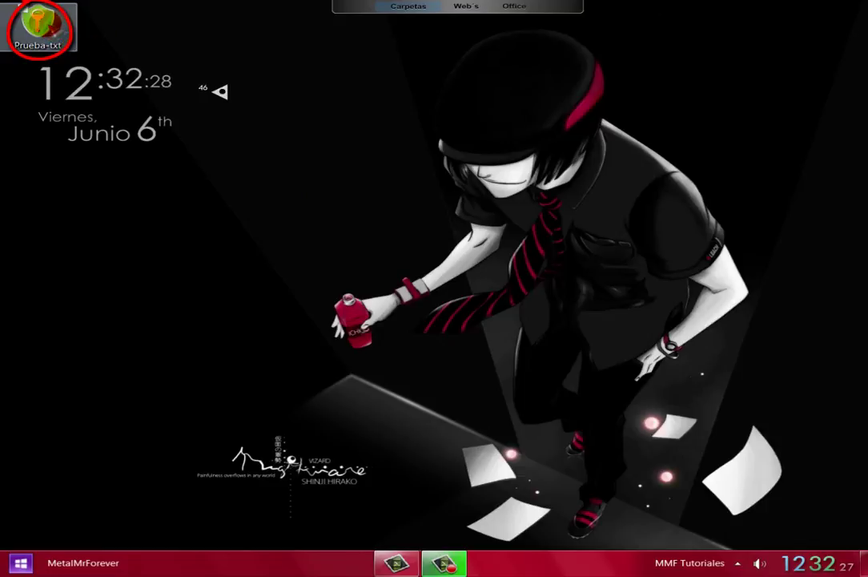
# Open the encrypted Prueba-txt with its password to view its text in Notepad.
pyautogui.moveTo(37, 24); pyautogui.dragTo(328, 202)
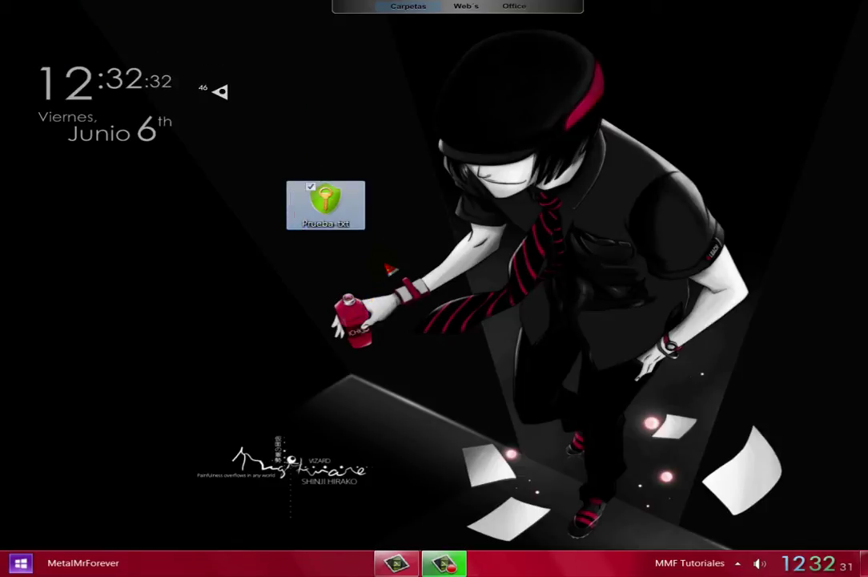
pyautogui.click(383, 259)
pyautogui.doubleClick(325, 200)
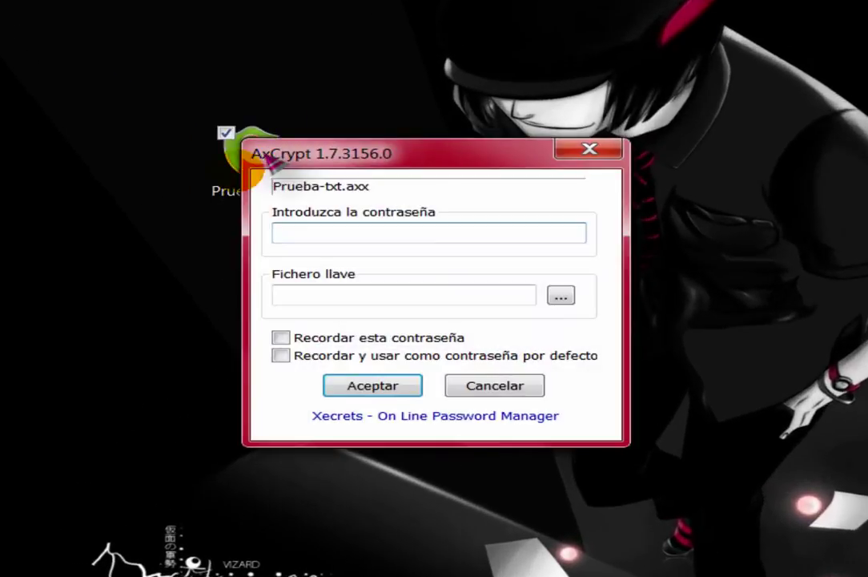
pyautogui.click(320, 232)
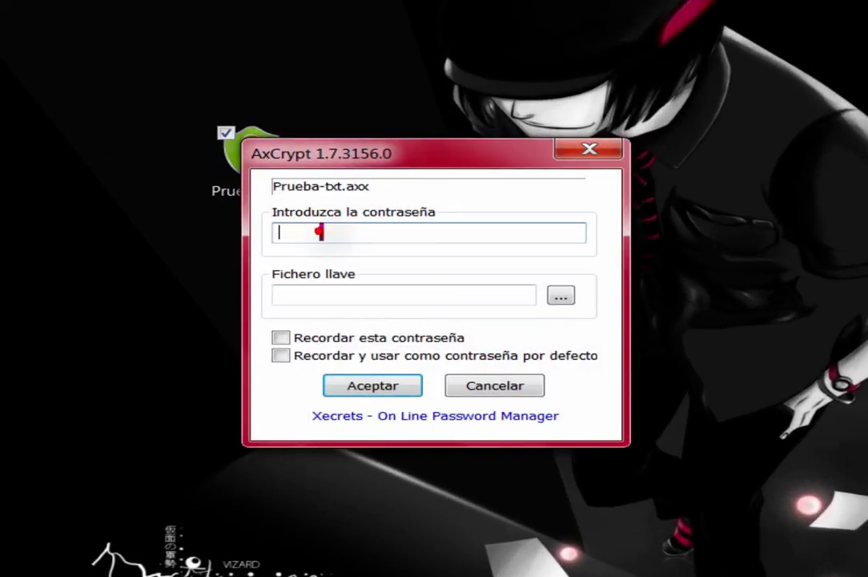
pyautogui.write('******')
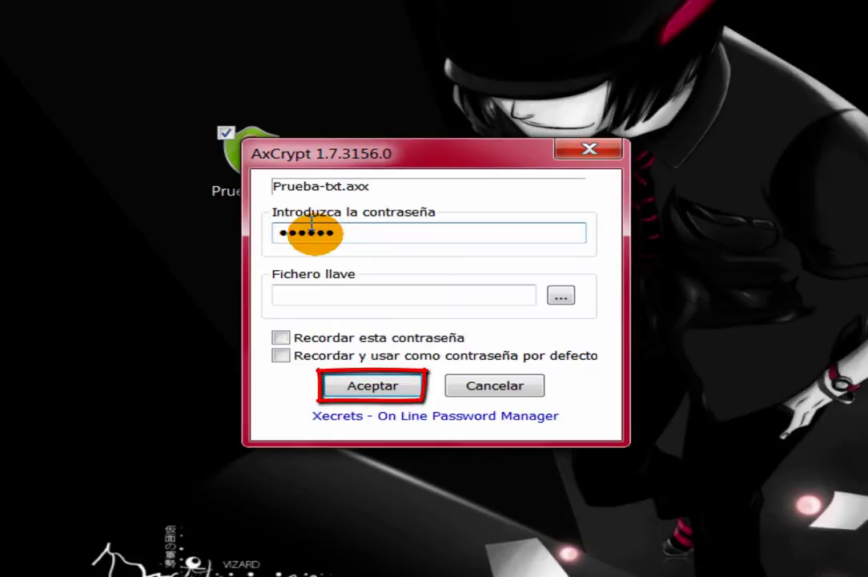
pyautogui.click(347, 385)
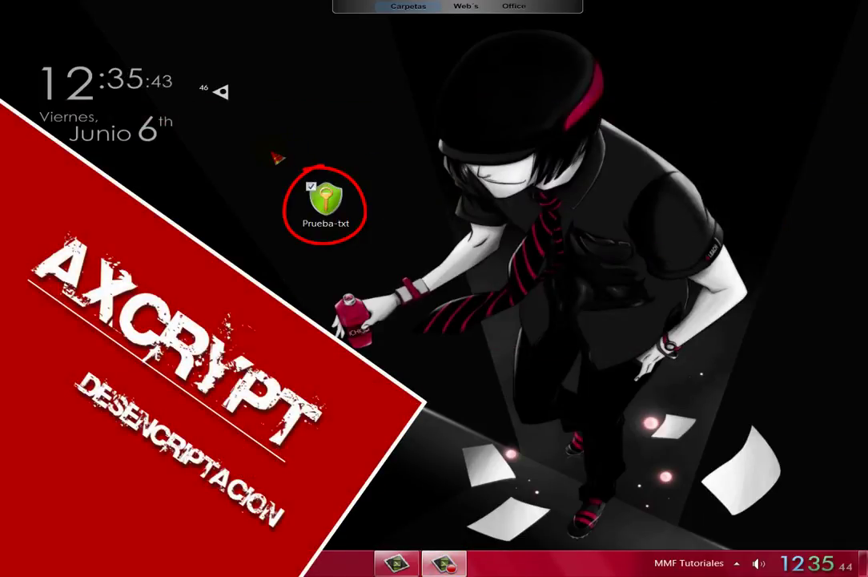
pyautogui.rightClick(324, 197)
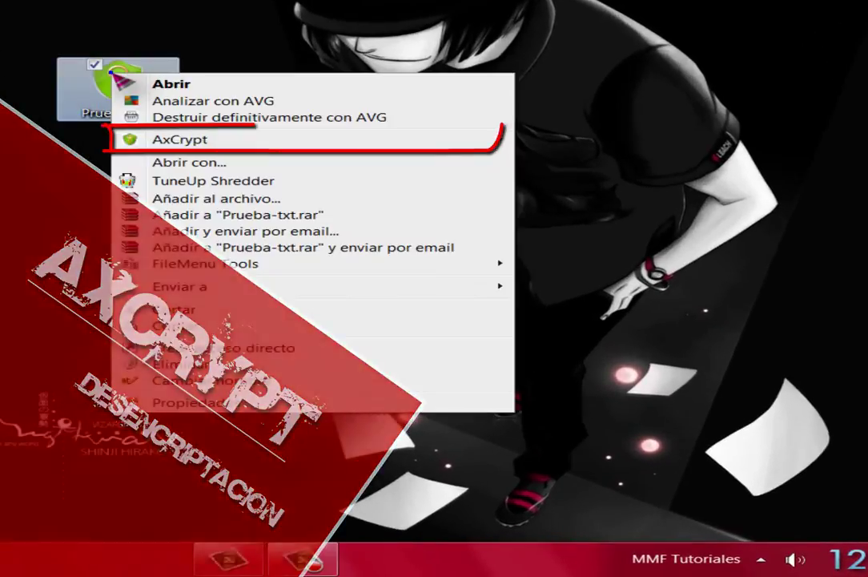
# Decrypt Prueba-txt with its password and move the plain Prueba file to the desktop centre.
pyautogui.moveTo(199, 142)
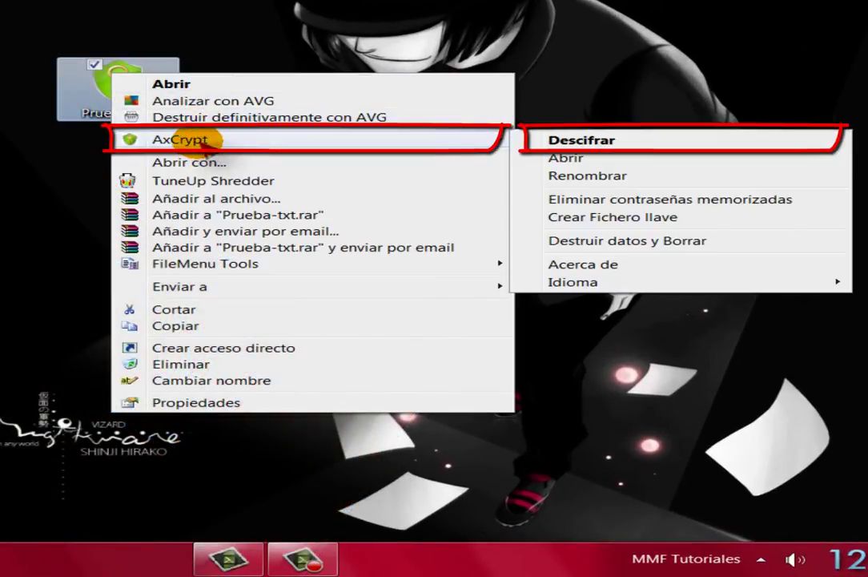
pyautogui.click(610, 143)
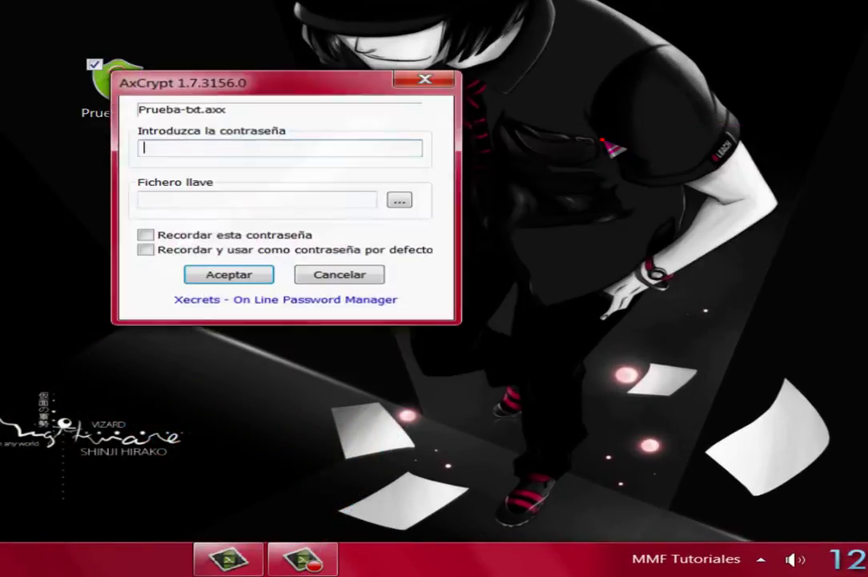
pyautogui.click(291, 145)
pyautogui.write('11')
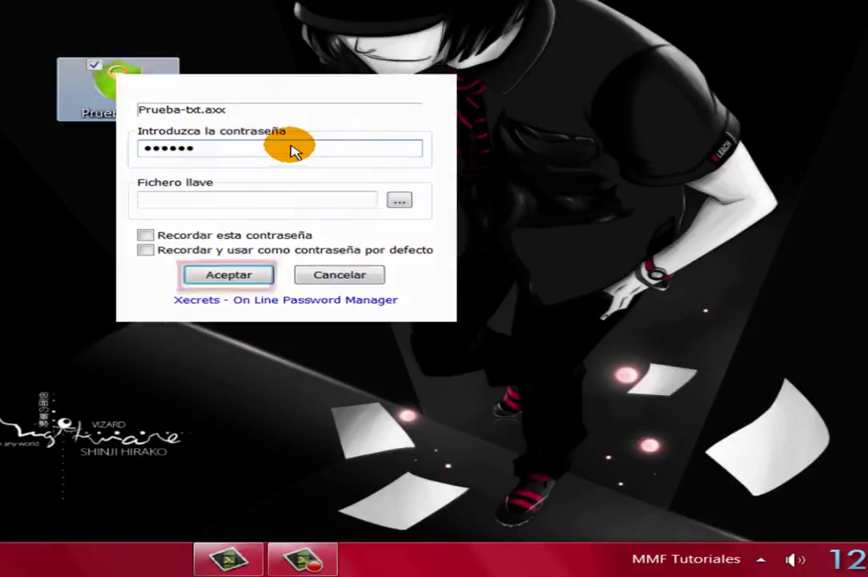
pyautogui.press('Return')
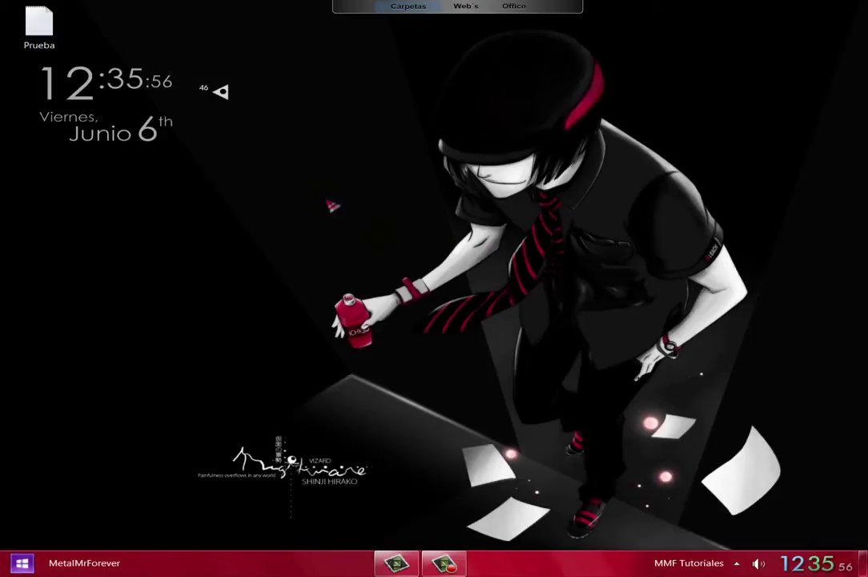
pyautogui.moveTo(39, 28); pyautogui.dragTo(330, 245)
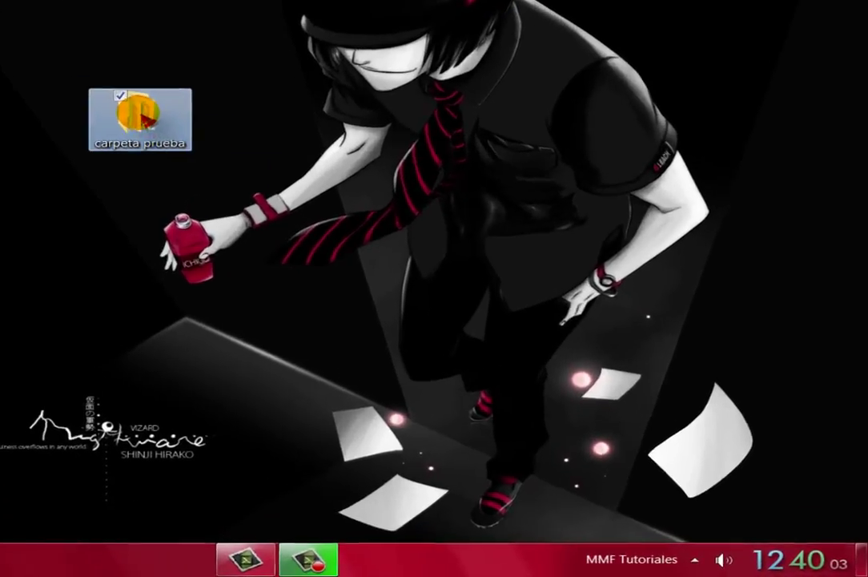
# Encrypt the carpeta prueba folder with AxCrypt using a seven-character password, entered twice.
pyautogui.rightClick(321, 218)
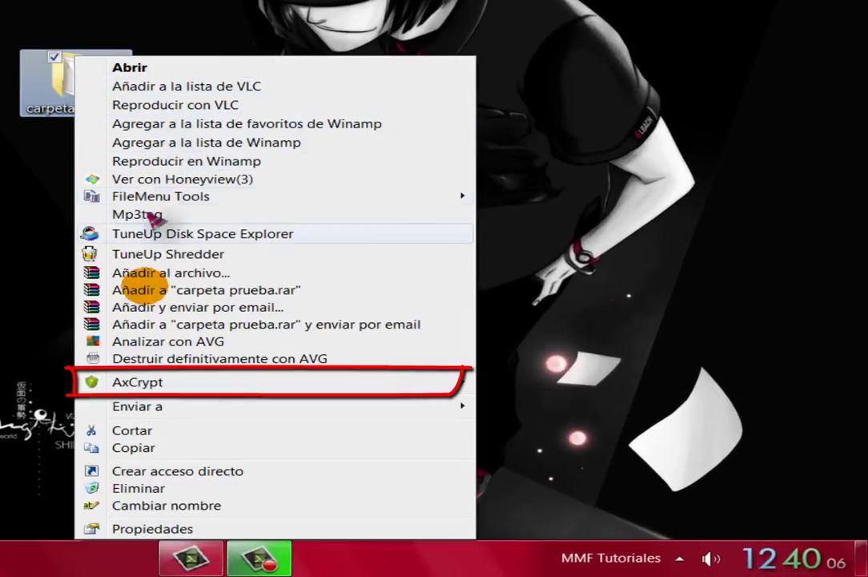
pyautogui.moveTo(153, 379)
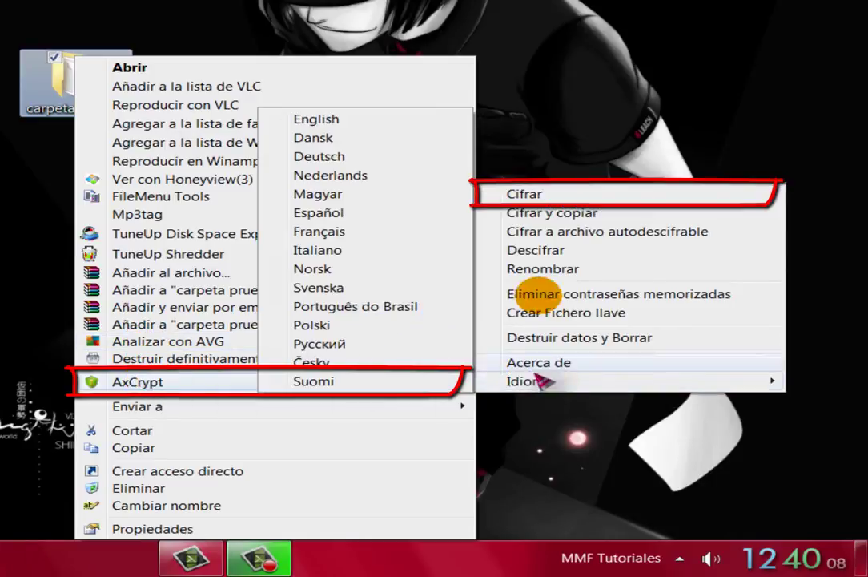
pyautogui.click(542, 196)
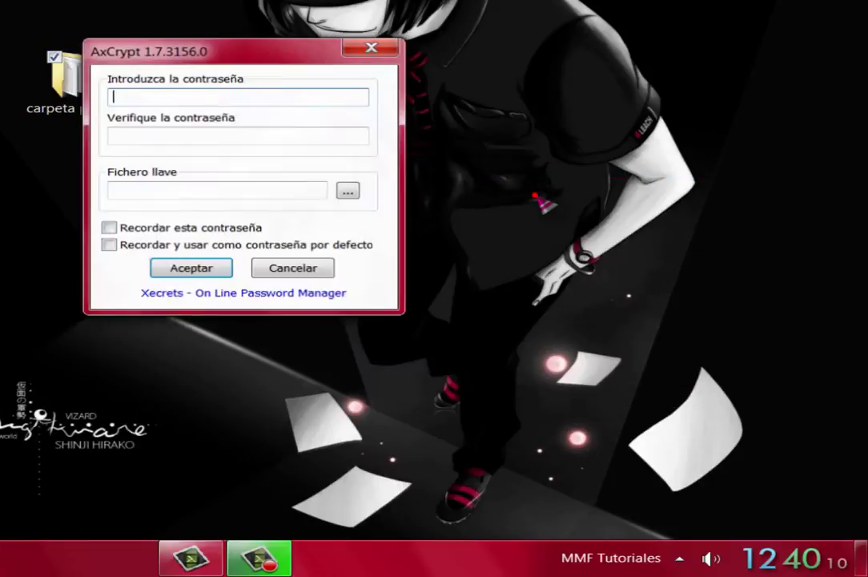
pyautogui.write('a')
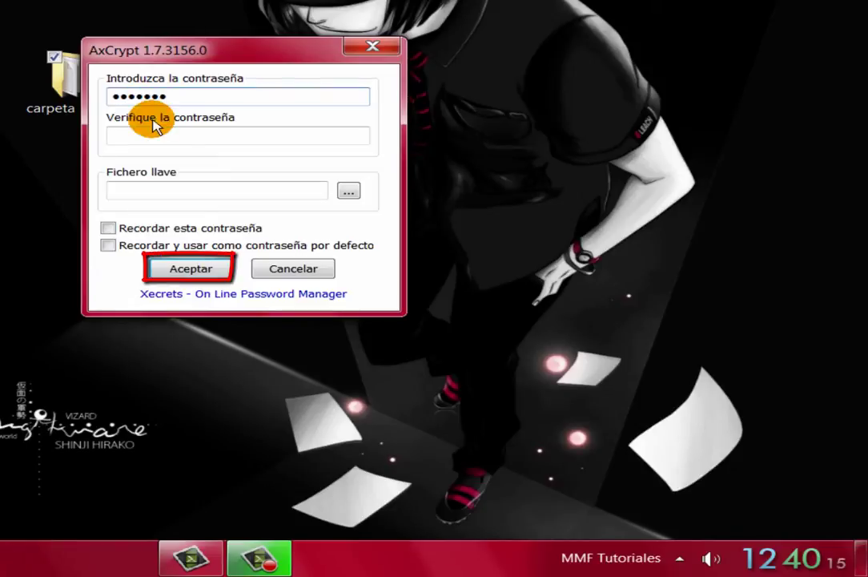
pyautogui.click(144, 136)
pyautogui.write('a')
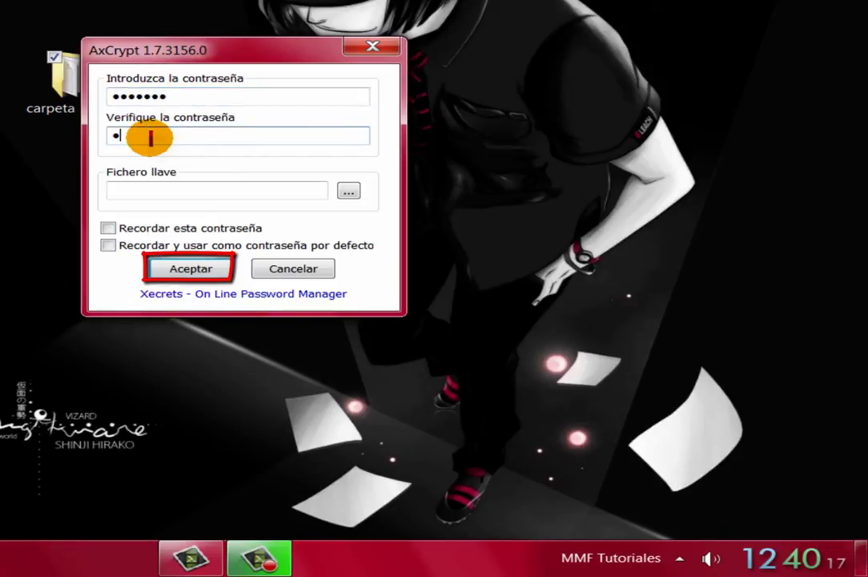
pyautogui.write('a')
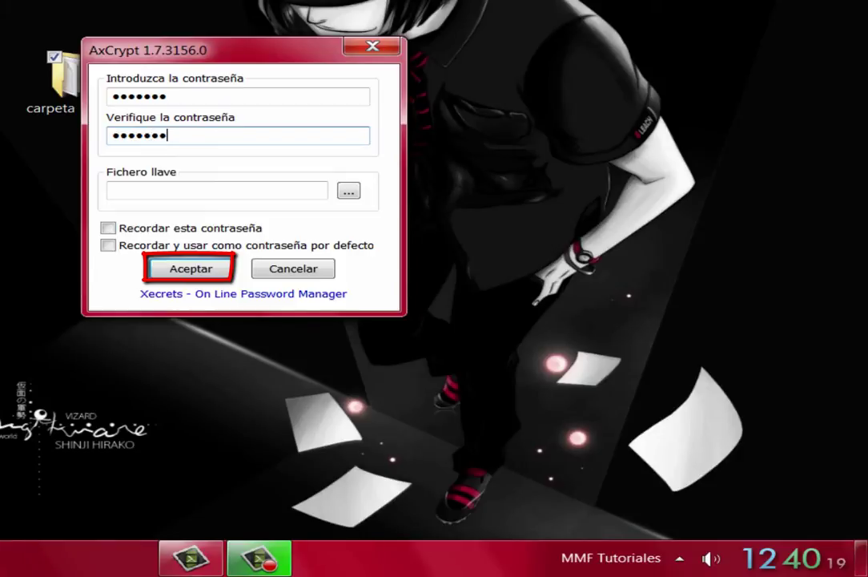
pyautogui.click(190, 269)
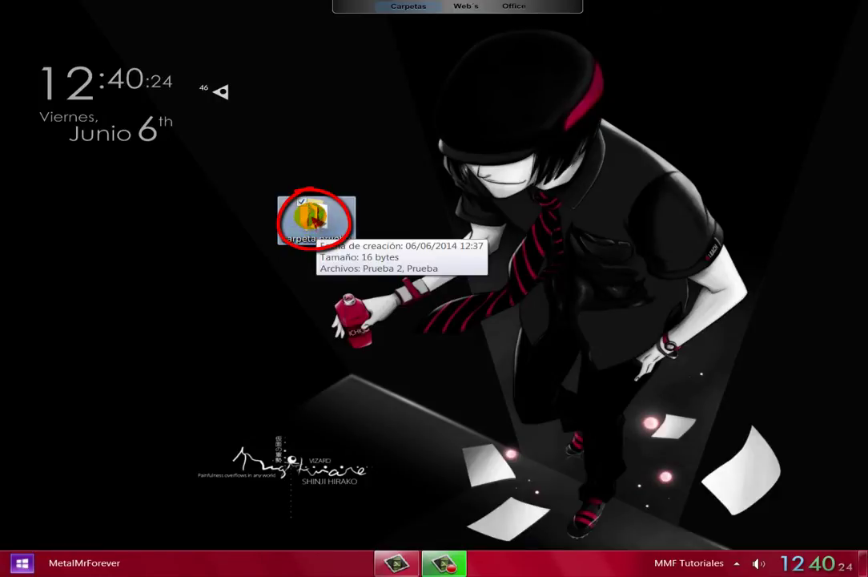
# Open carpeta prueba and unlock Prueba-txt with its password to read 'Prueba', then close Notepad.
pyautogui.doubleClick(316, 221)
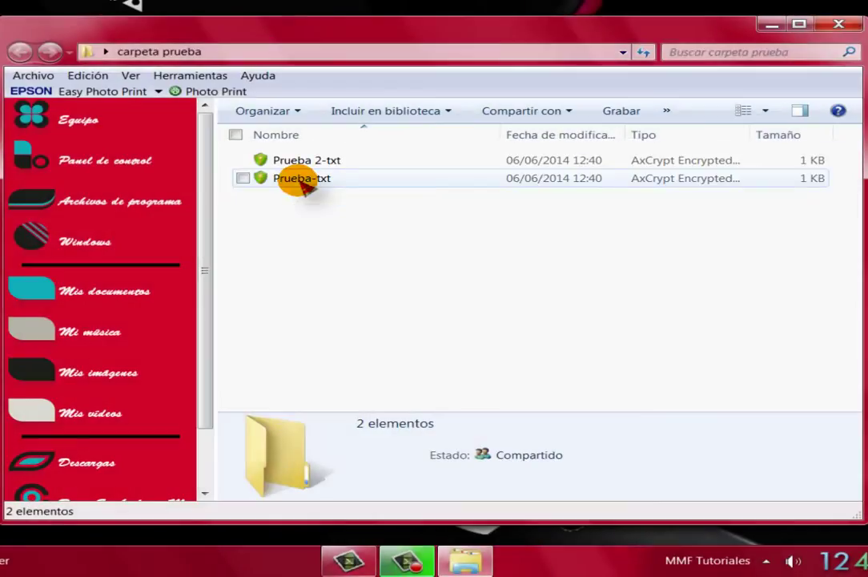
pyautogui.doubleClick(298, 180)
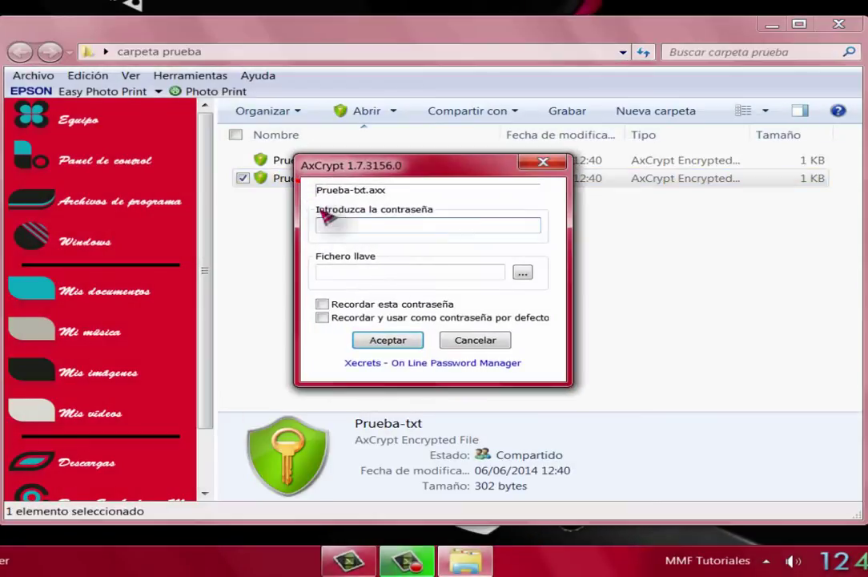
pyautogui.click(329, 224)
pyautogui.write('1')
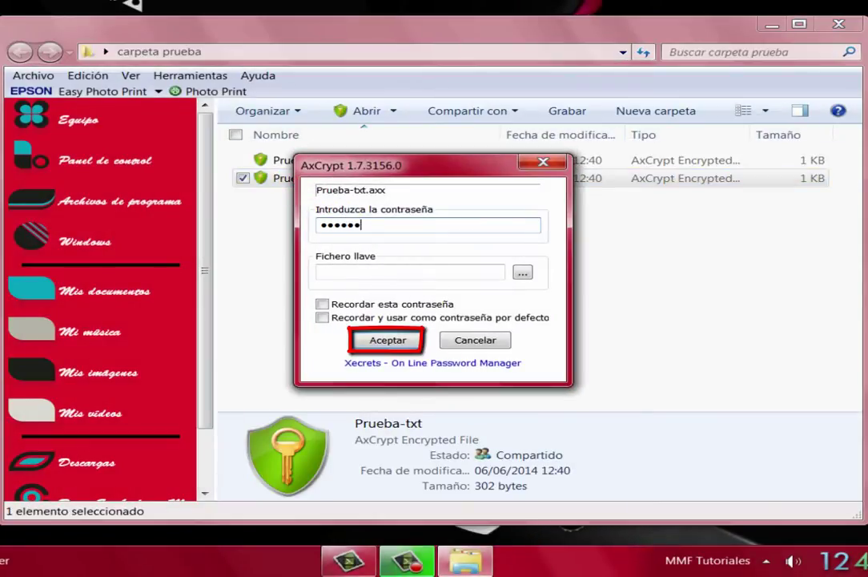
pyautogui.click(377, 340)
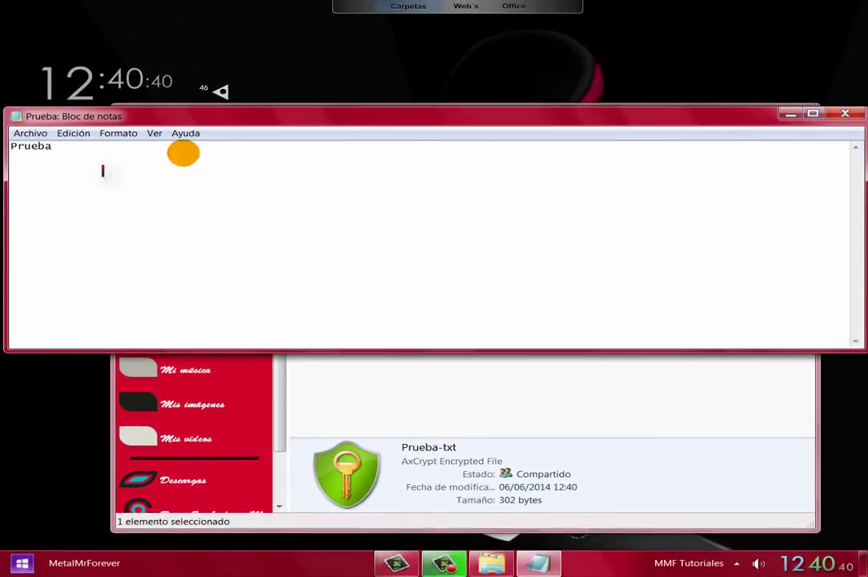
pyautogui.click(845, 114)
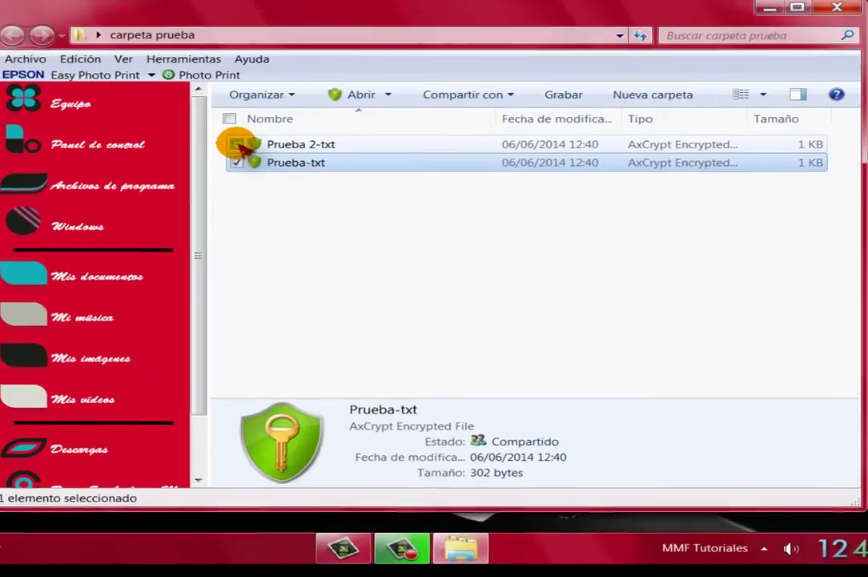
# Select Prueba-txt and Prueba 2-txt and decrypt both with AxCrypt's Descifrar using their password.
pyautogui.click(247, 152)
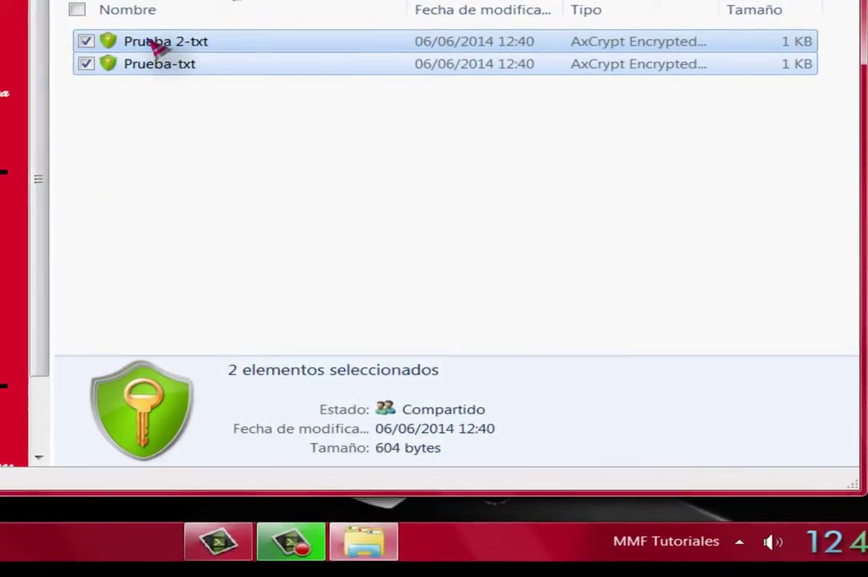
pyautogui.rightClick(149, 41)
pyautogui.moveTo(208, 113)
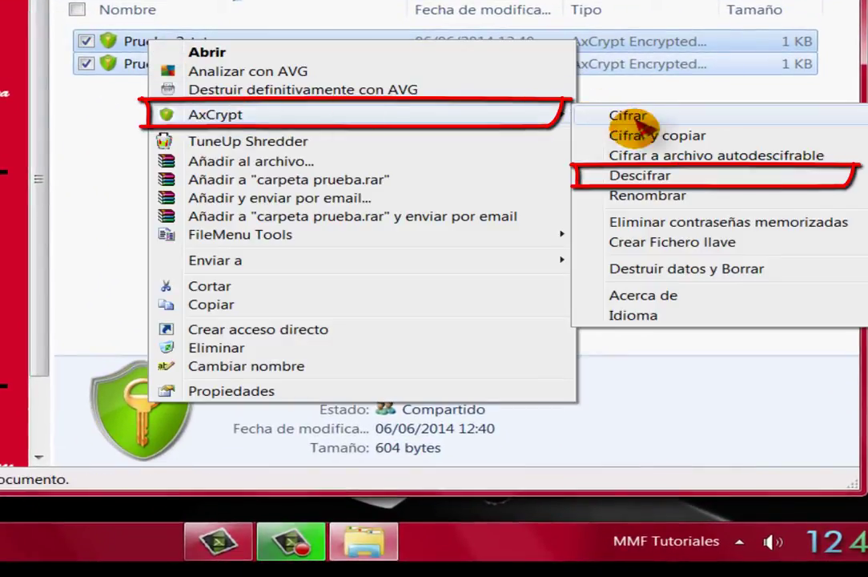
pyautogui.click(581, 176)
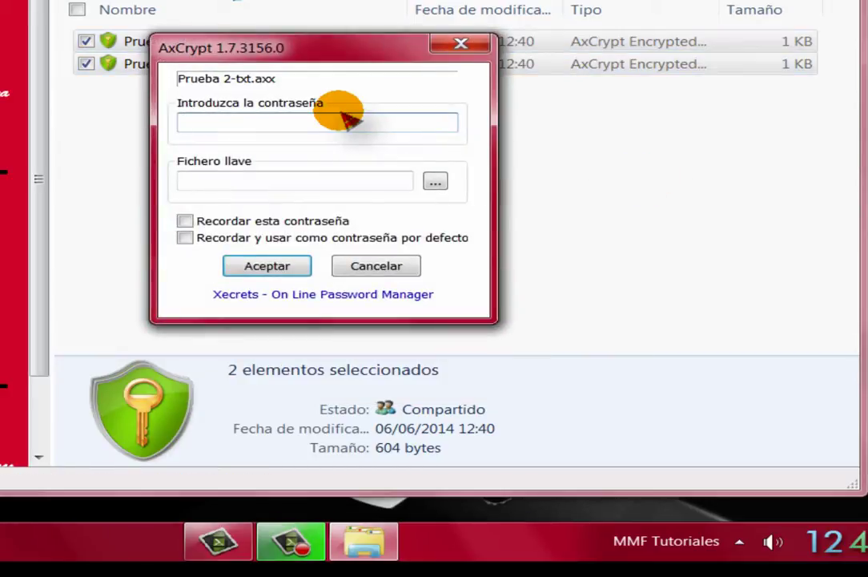
pyautogui.write('1234')
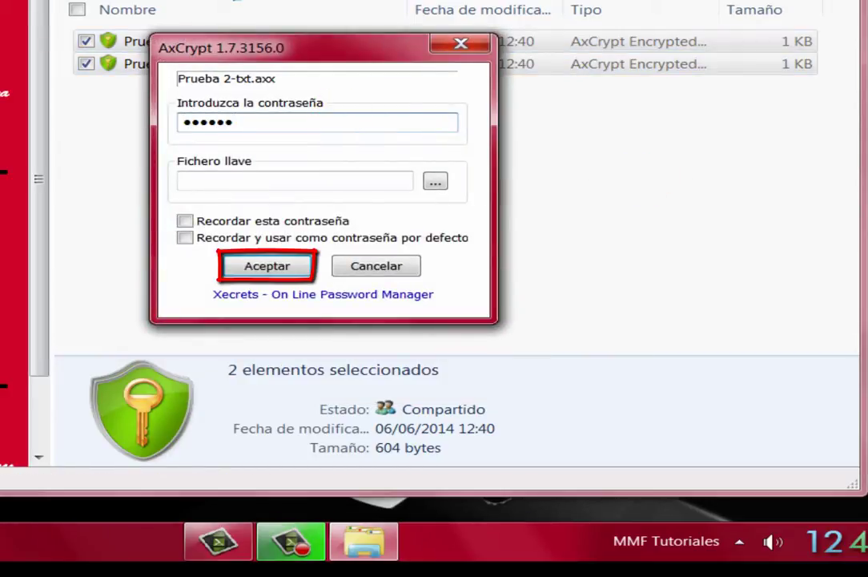
pyautogui.click(272, 262)
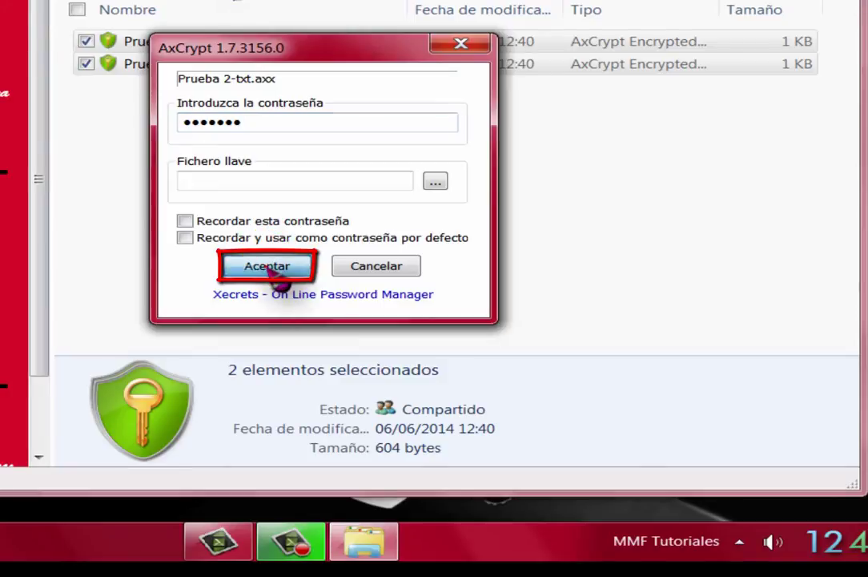
pyautogui.click(273, 271)
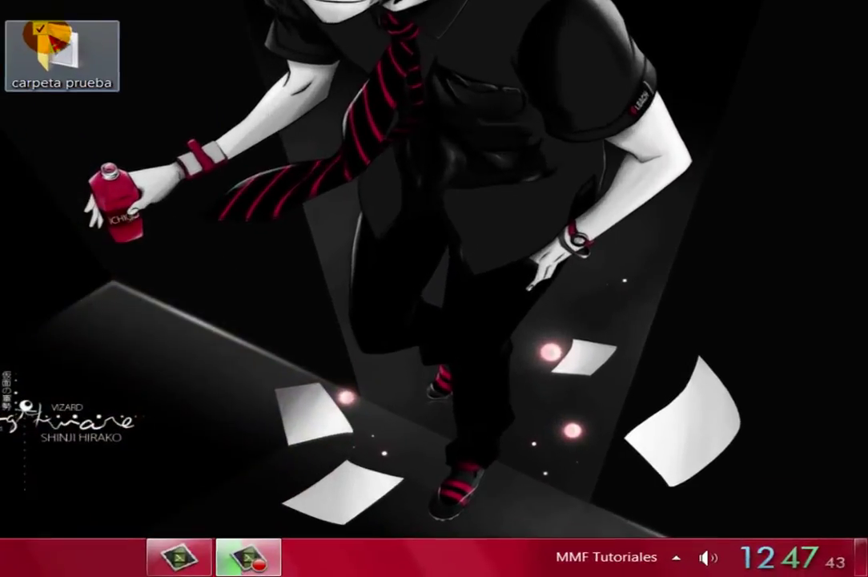
# Encrypt carpeta prueba into a self-decrypting file with a six-character password, entered and verified.
pyautogui.rightClick(39, 24)
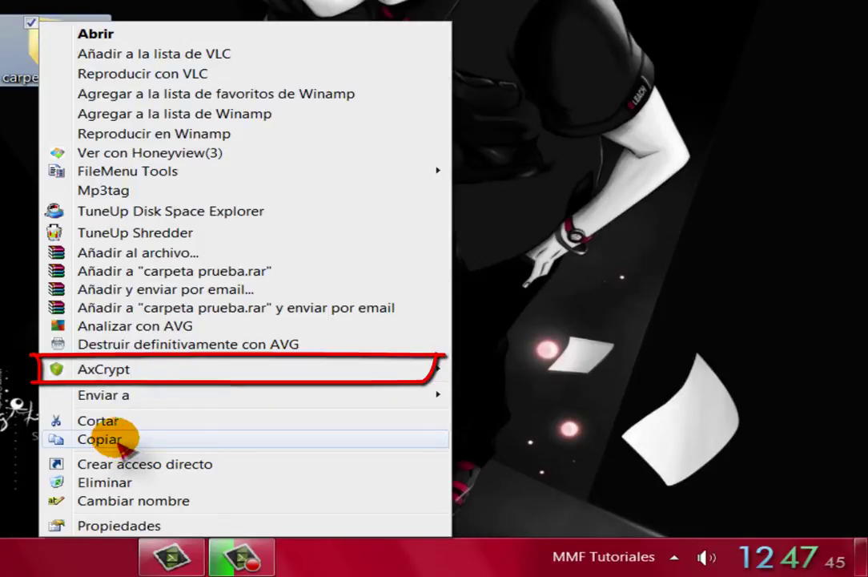
pyautogui.moveTo(110, 370)
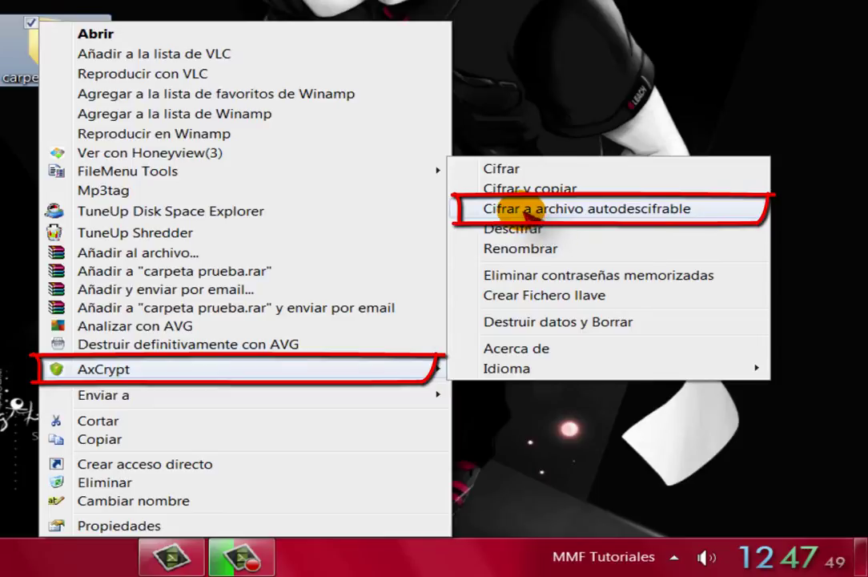
pyautogui.click(587, 210)
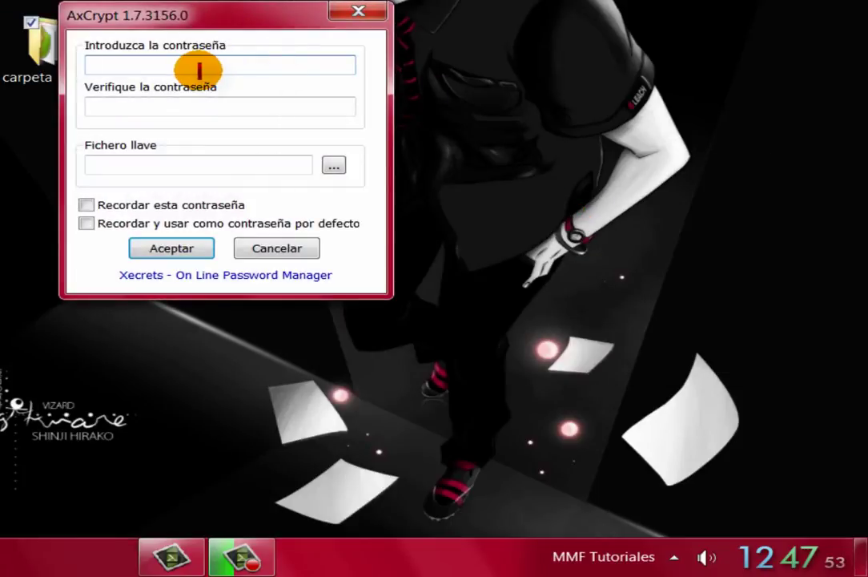
pyautogui.write('a')
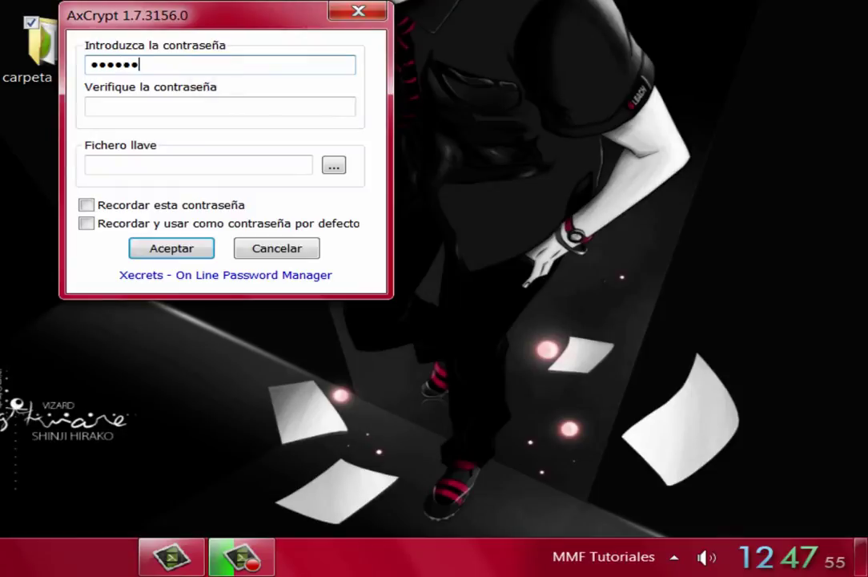
pyautogui.click(193, 104)
pyautogui.click(206, 101)
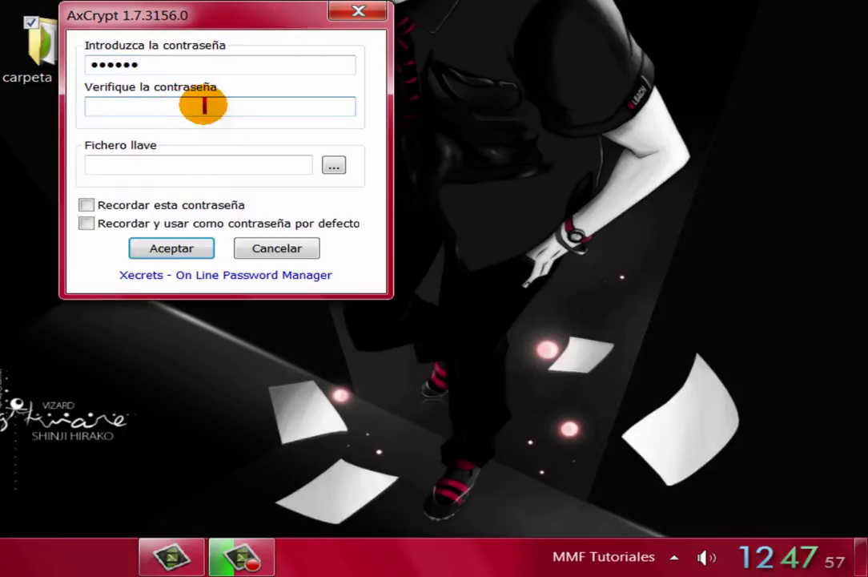
pyautogui.write('aaaaaa')
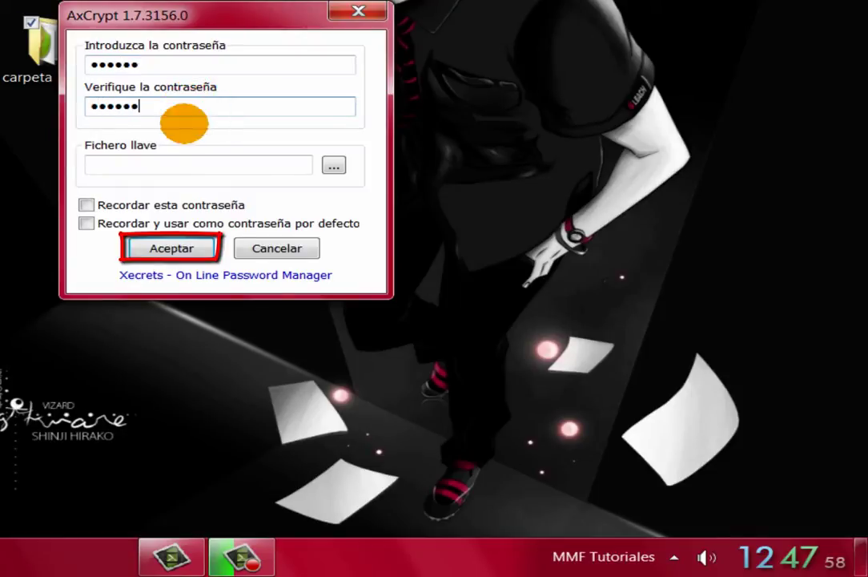
pyautogui.click(171, 249)
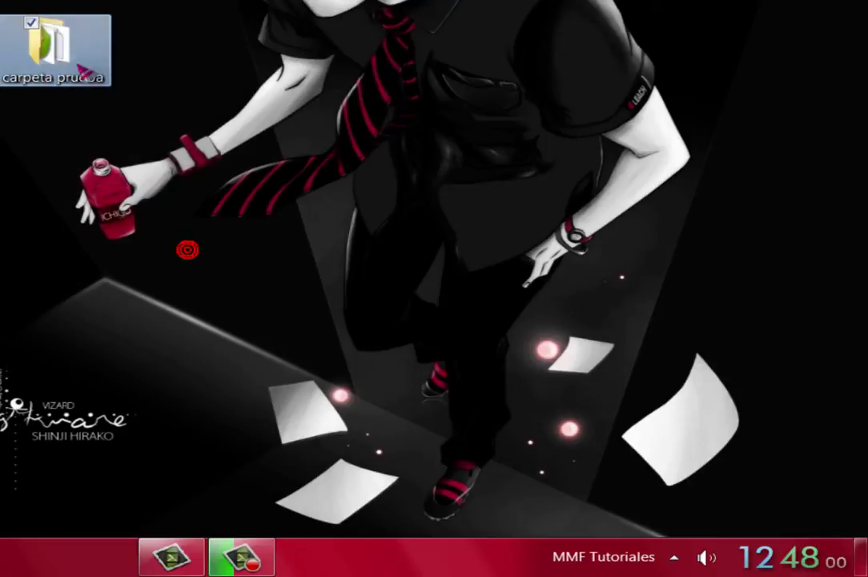
# Open carpeta prueba and drag the self-decrypting Prueba-txt application out onto the desktop.
pyautogui.doubleClick(52, 48)
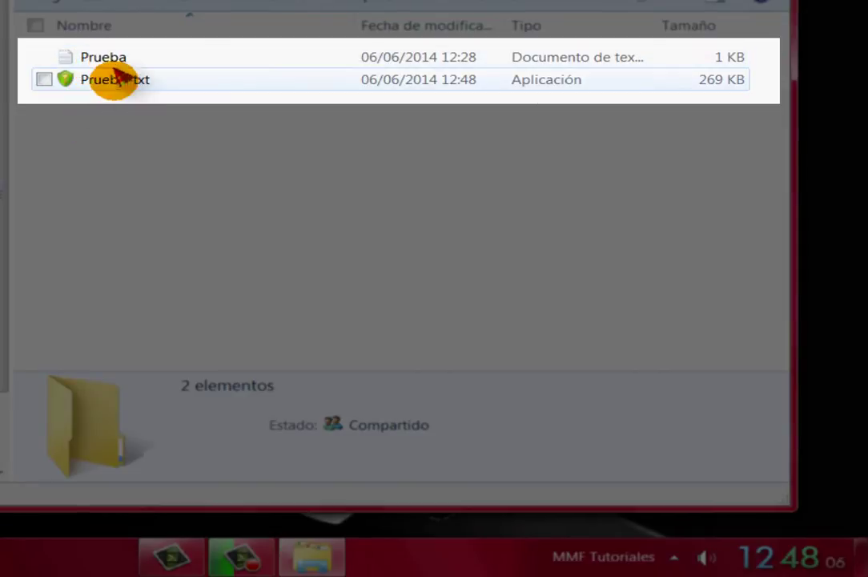
pyautogui.moveTo(114, 90)
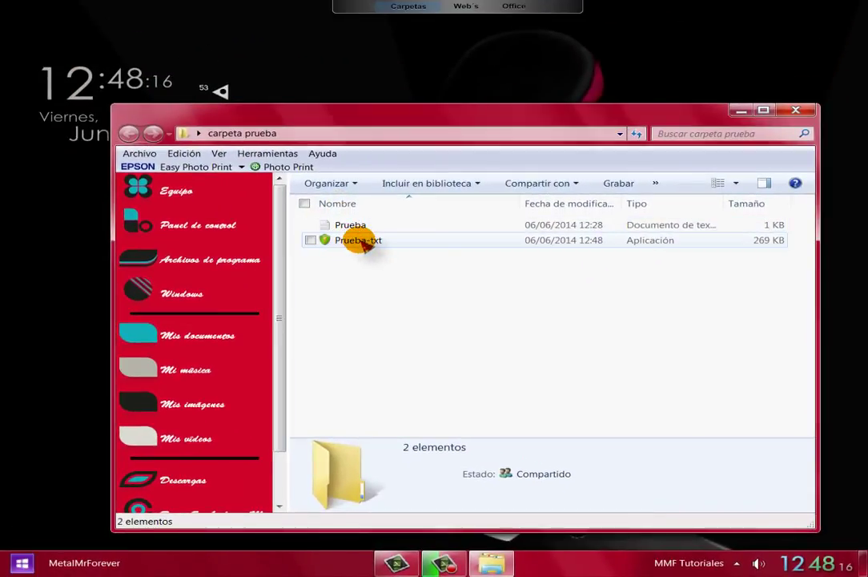
pyautogui.moveTo(326, 225); pyautogui.dragTo(61, 258)
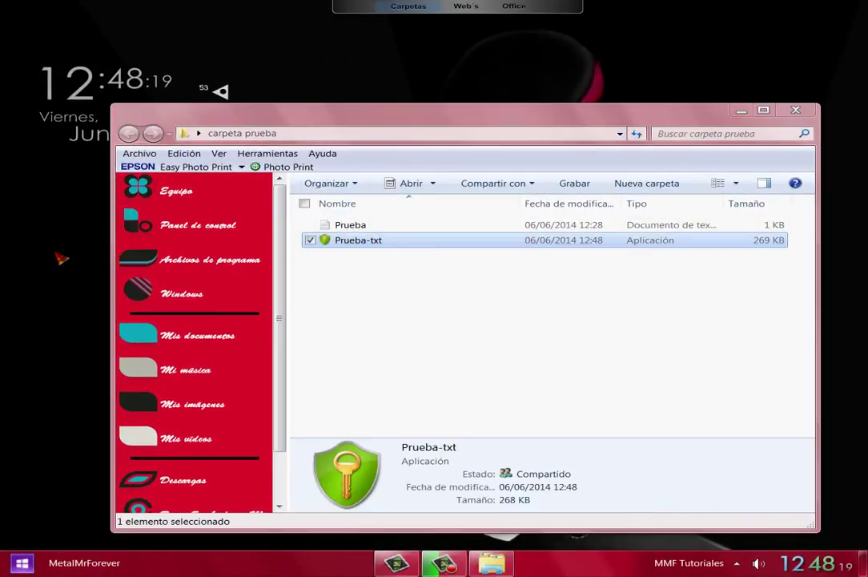
# Minimize the folder window and run Prueba-txt, entering its passphrase to decrypt it.
pyautogui.click(741, 111)
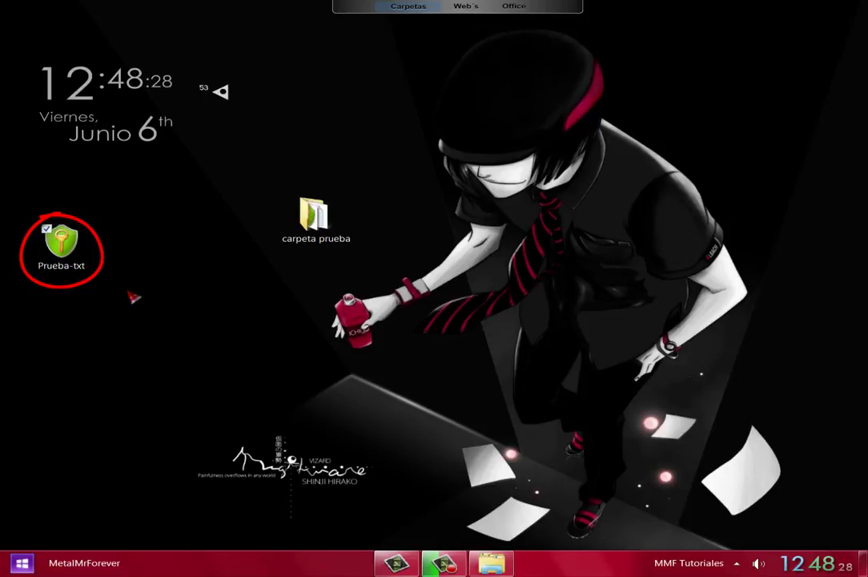
pyautogui.doubleClick(61, 244)
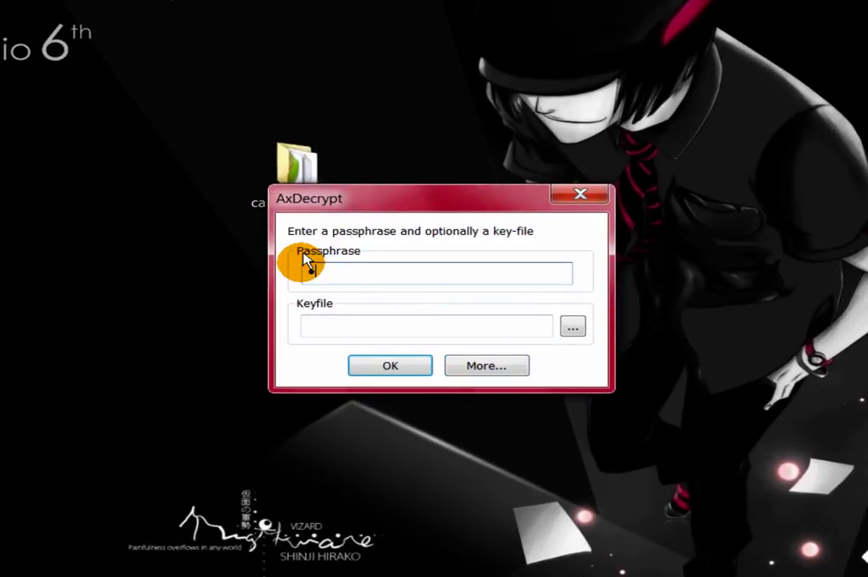
pyautogui.write('123')
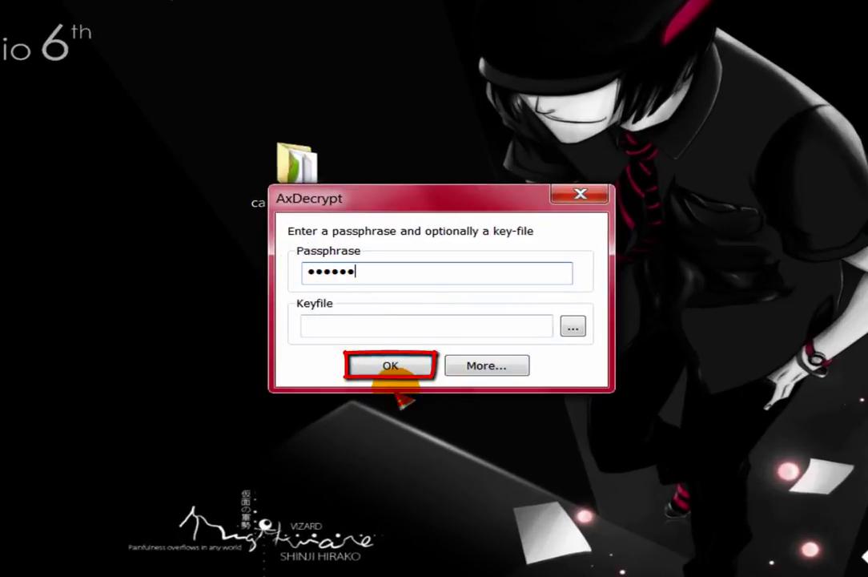
pyautogui.click(401, 367)
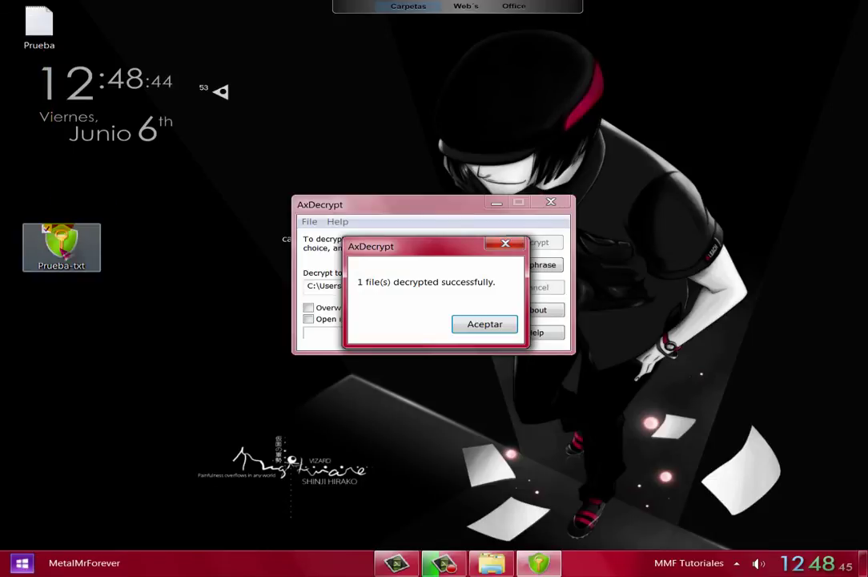
# Move the decrypted Prueba file up the desktop, dismiss the success message and open it in Notepad.
pyautogui.click(39, 28)
pyautogui.moveTo(39, 28); pyautogui.dragTo(324, 107)
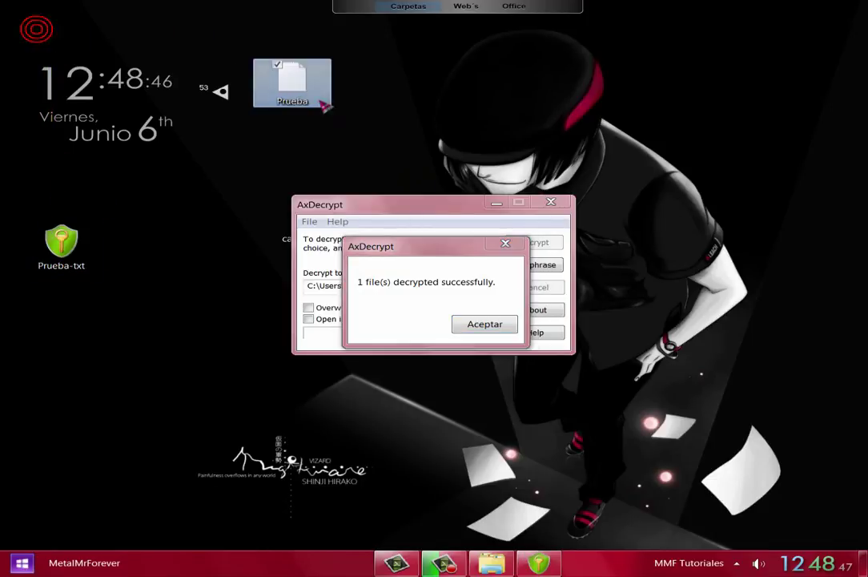
pyautogui.click(487, 324)
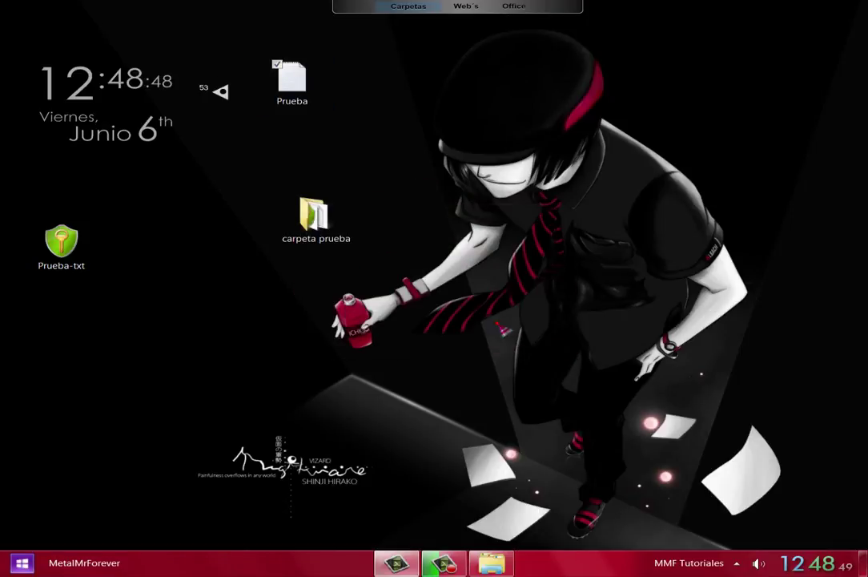
pyautogui.doubleClick(290, 80)
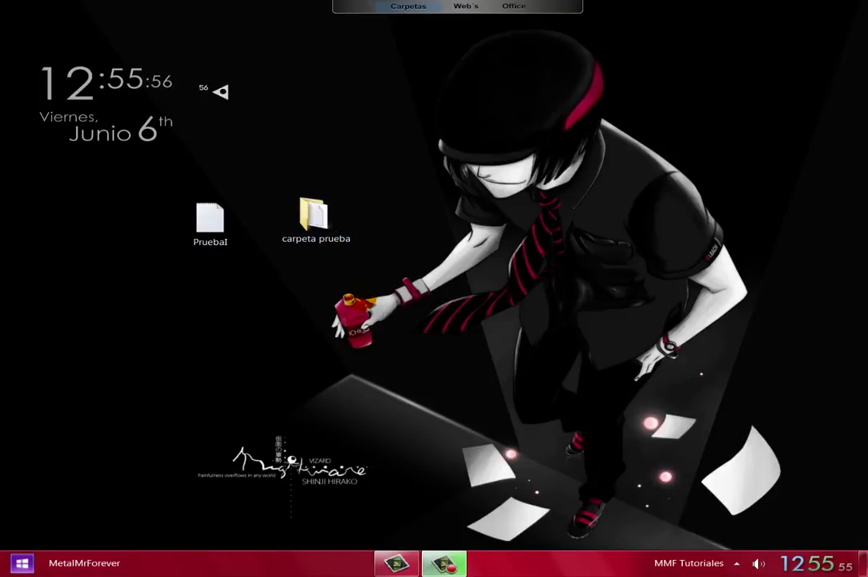
# Create the AxCrypt key file Mi Fichero llave from PruebaI's menu and save it on Disco extraíble (K:).
pyautogui.click(213, 217)
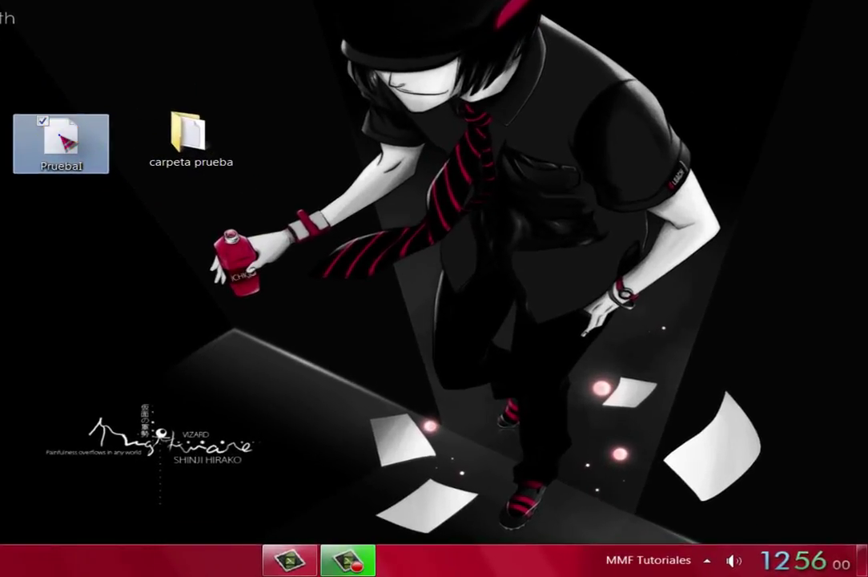
pyautogui.rightClick(60, 137)
pyautogui.moveTo(104, 250)
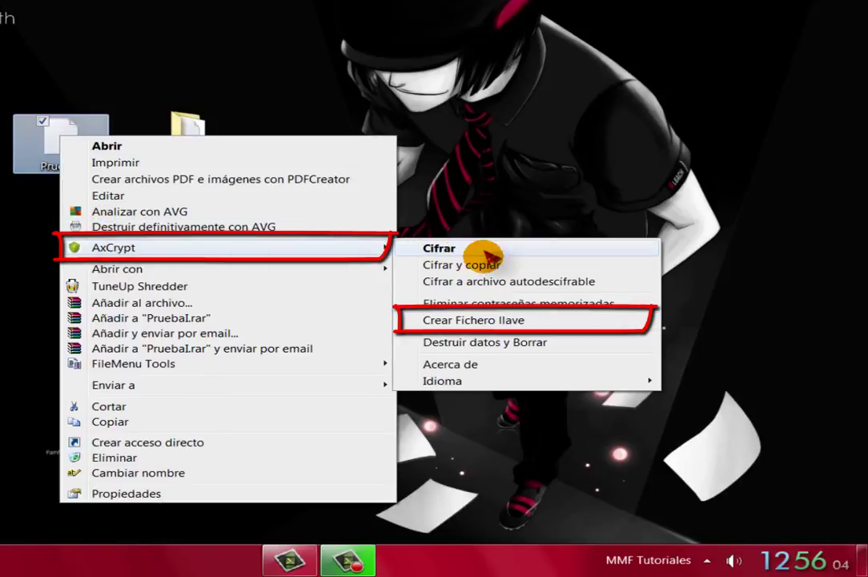
pyautogui.click(481, 321)
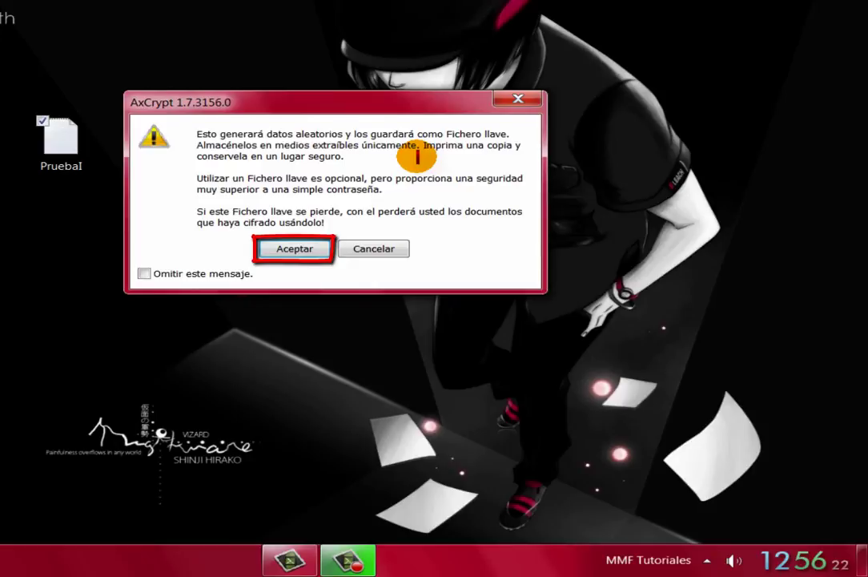
pyautogui.click(293, 251)
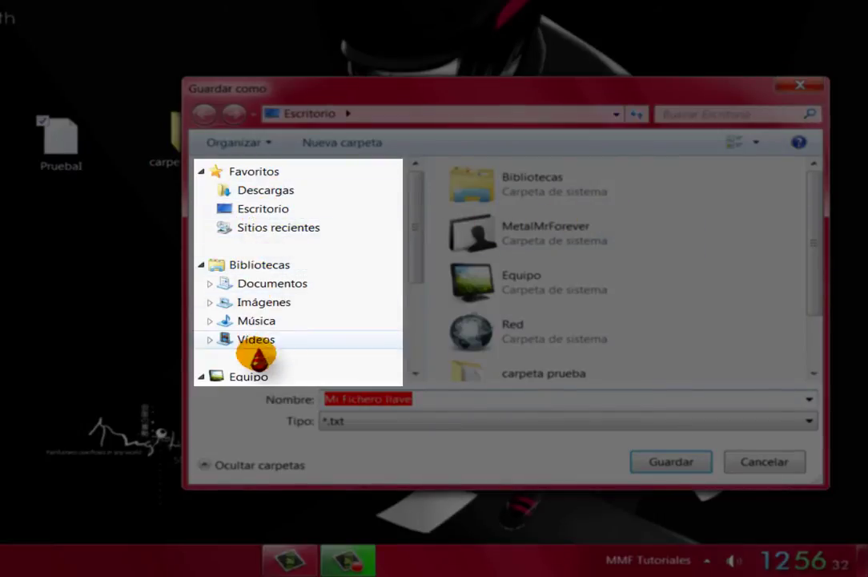
pyautogui.click(255, 375)
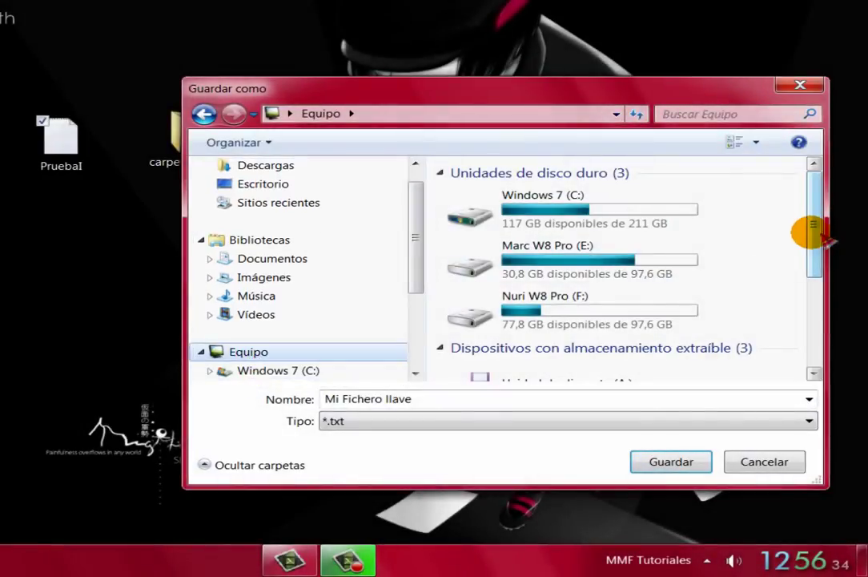
pyautogui.moveTo(813, 238); pyautogui.dragTo(805, 310)
pyautogui.doubleClick(553, 320)
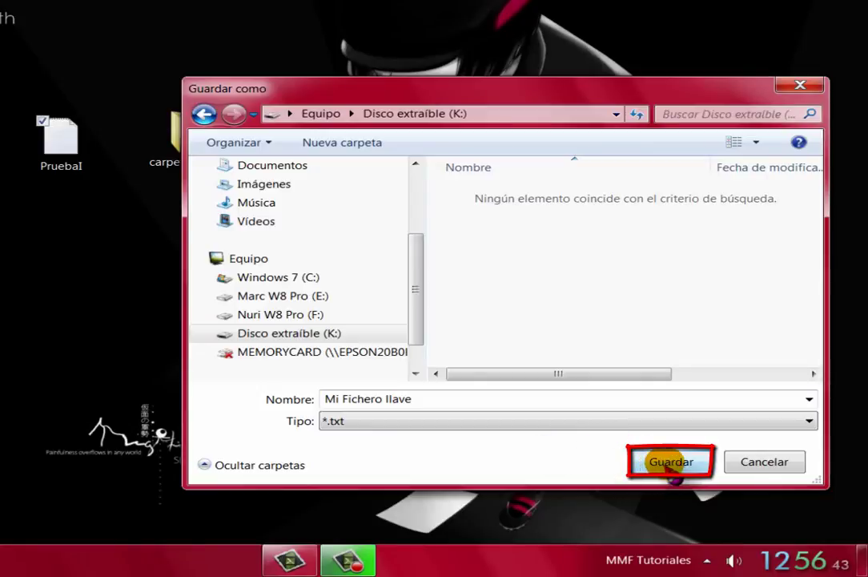
pyautogui.click(670, 465)
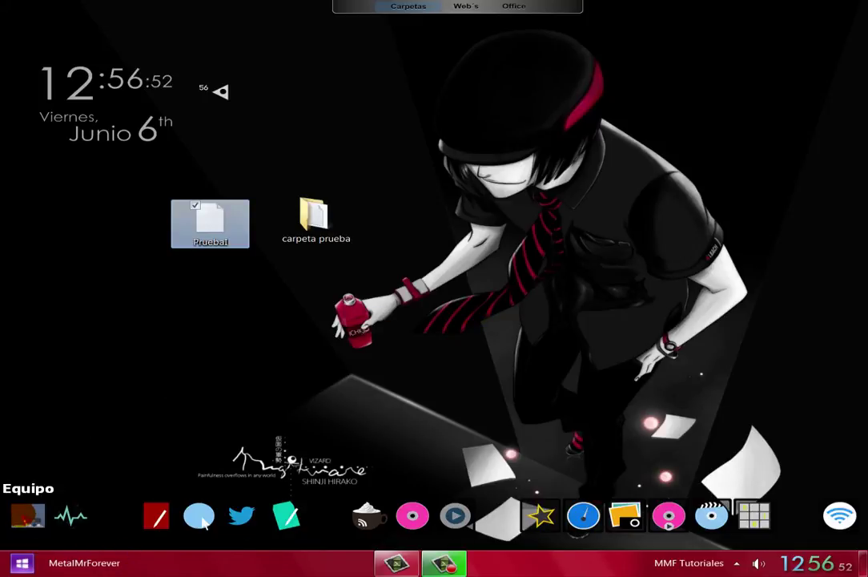
# Open Disco extraíble (K:) from Equipo and view the 54-byte Mi Fichero llave in Notepad.
pyautogui.click(205, 522)
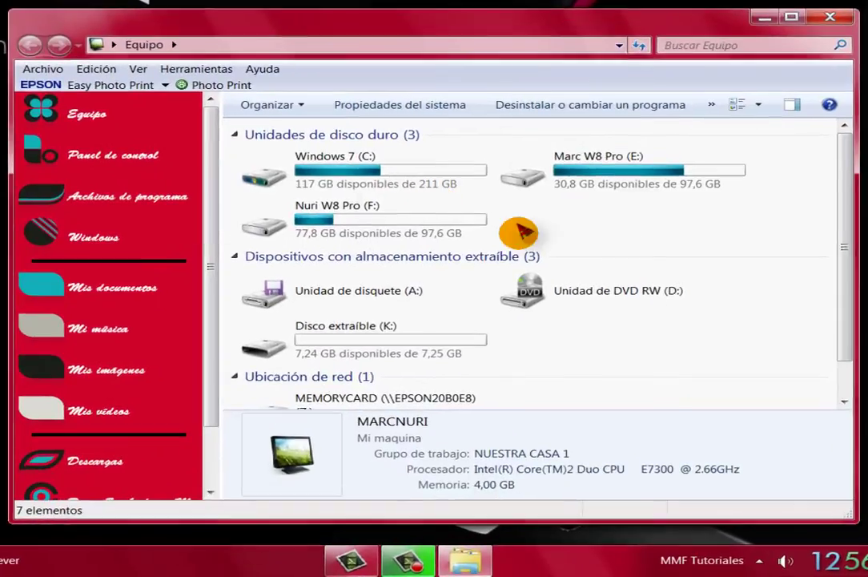
pyautogui.doubleClick(378, 337)
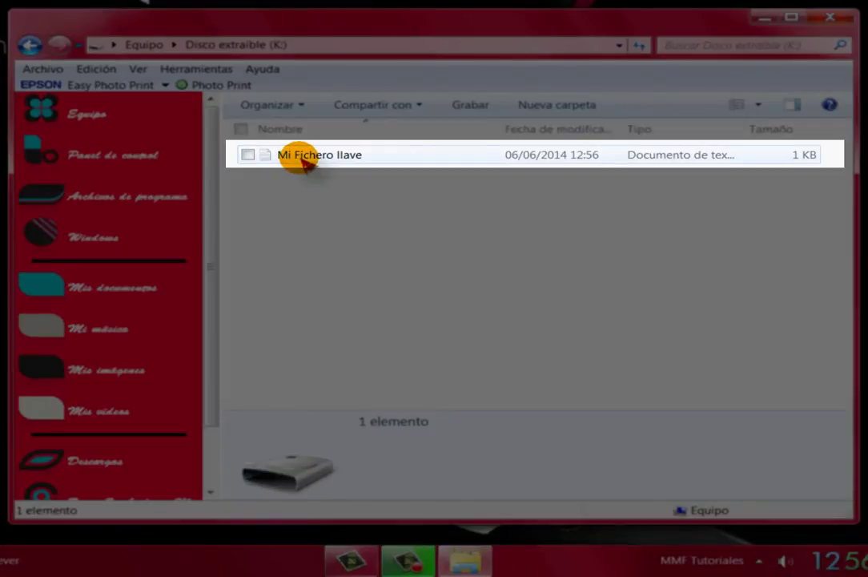
pyautogui.doubleClick(301, 155)
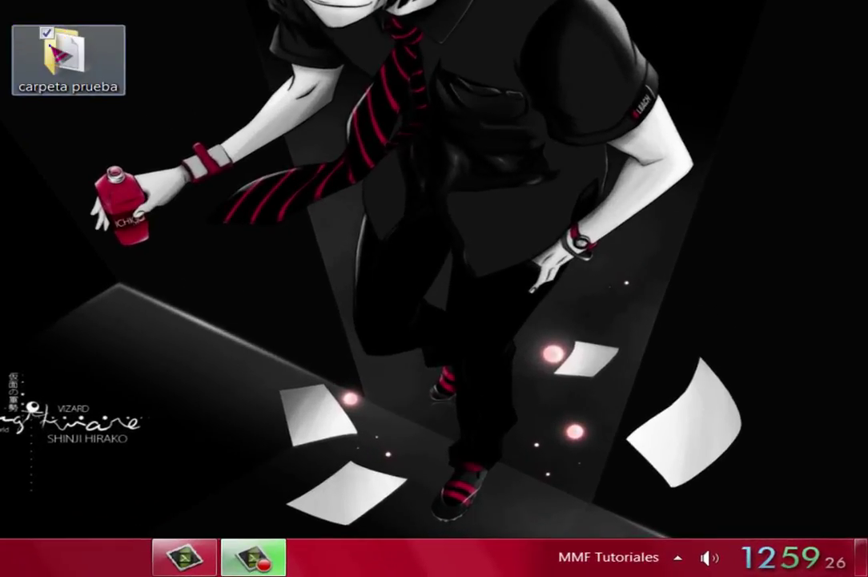
# Encrypt carpeta prueba using the key file K:\Mi Fichero llave.txt instead of a typed password.
pyautogui.rightClick(308, 213)
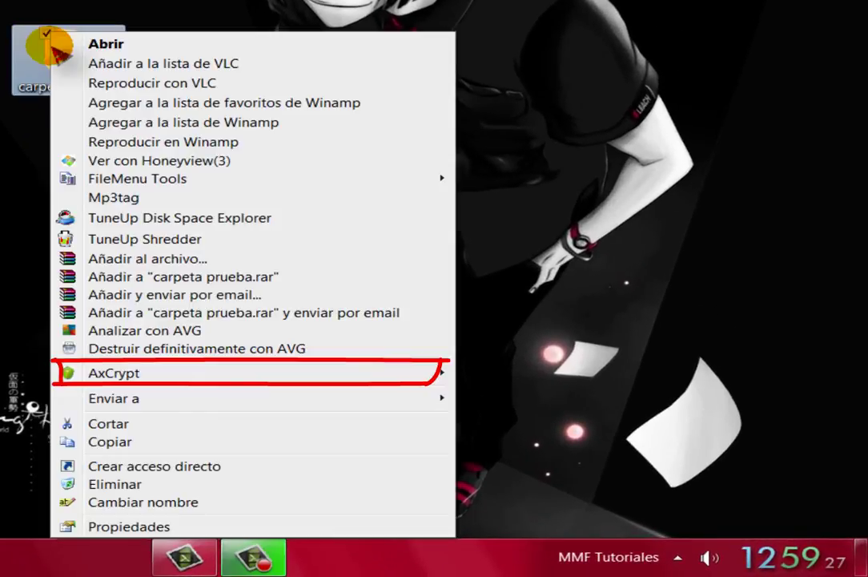
pyautogui.moveTo(144, 376)
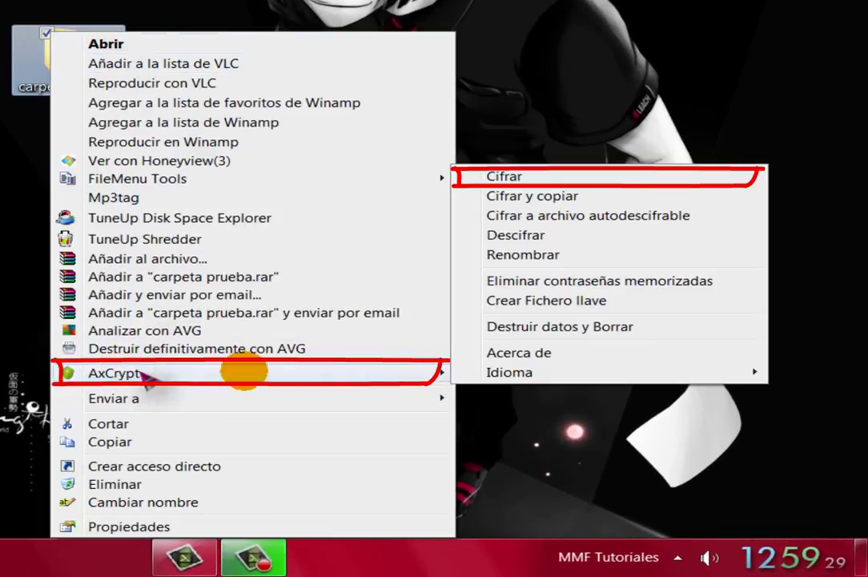
pyautogui.click(521, 179)
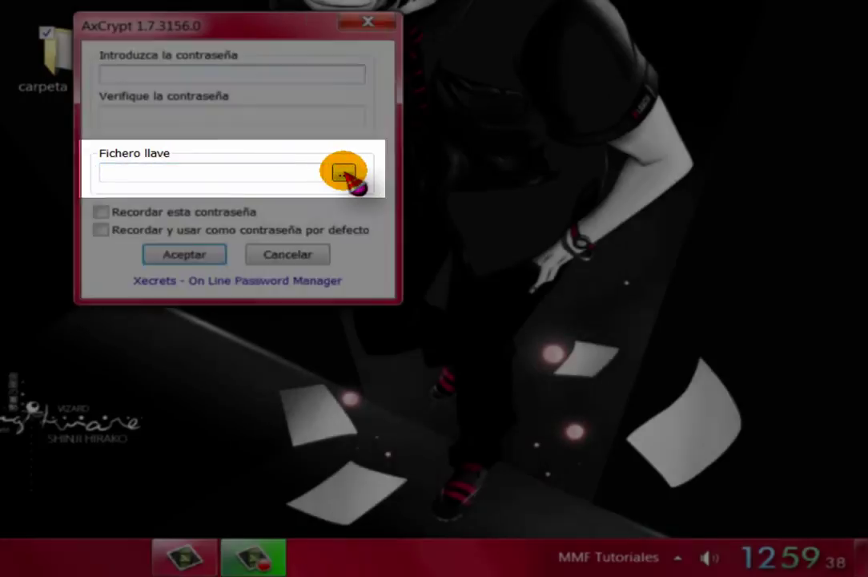
pyautogui.click(344, 173)
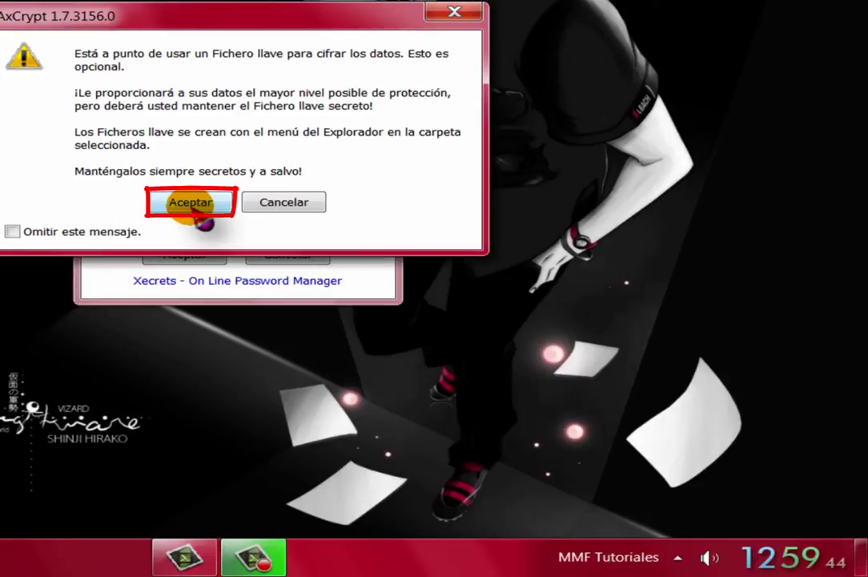
pyautogui.click(200, 207)
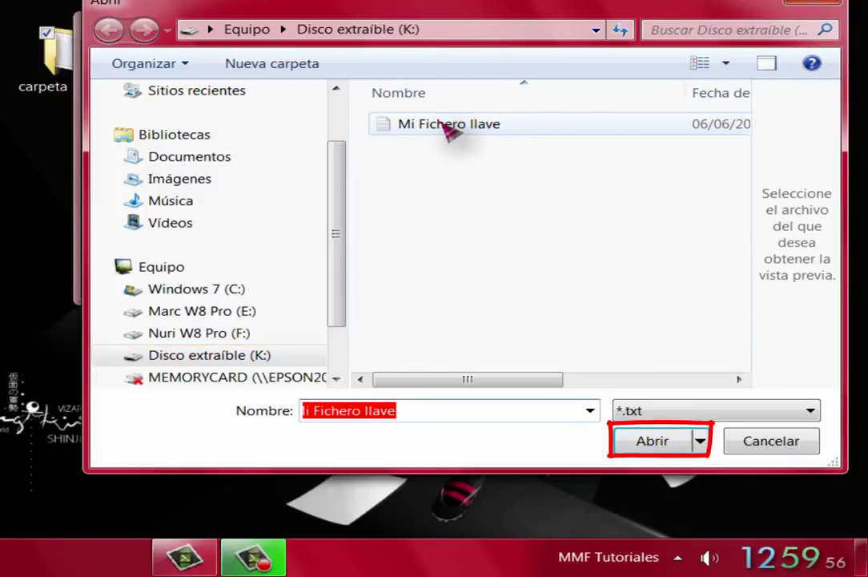
pyautogui.click(451, 127)
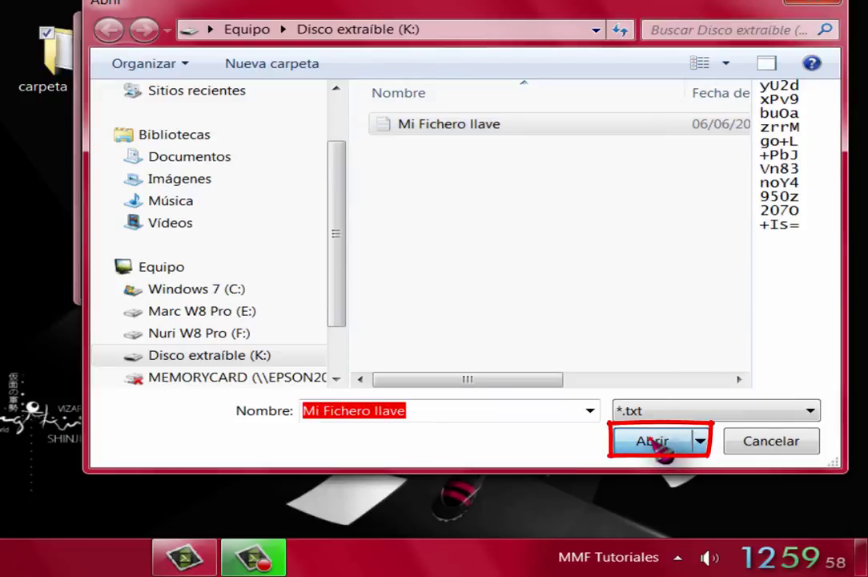
pyautogui.click(654, 441)
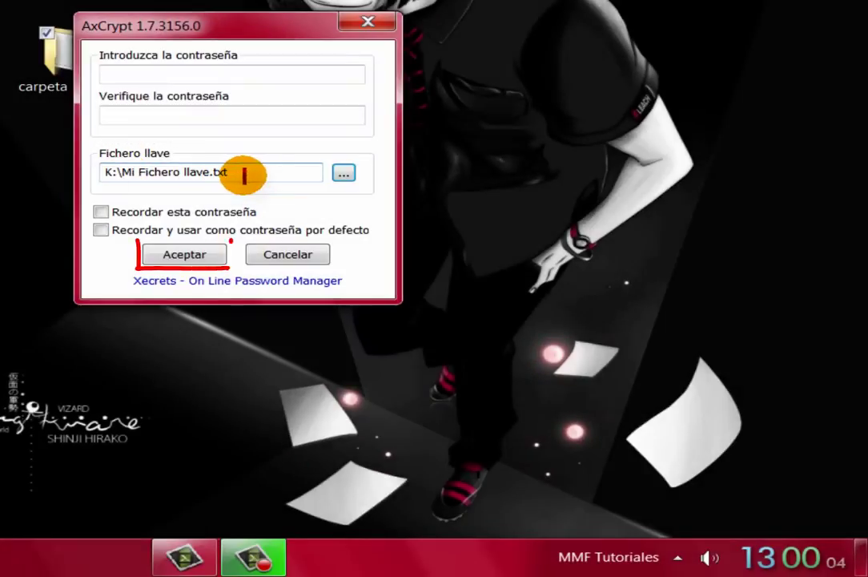
pyautogui.click(197, 256)
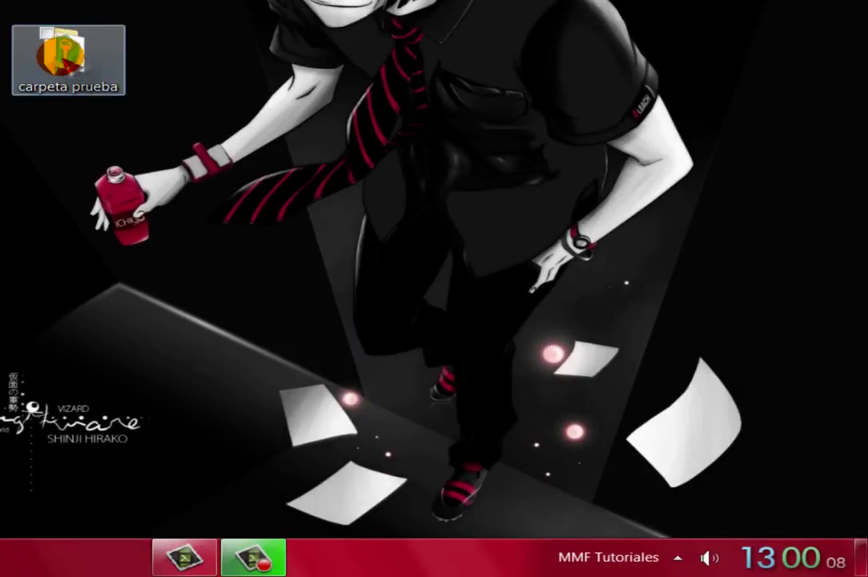
# Decrypt Prueba-txt in carpeta prueba with only the Mi Fichero llave key file, revealing the text 'Prueba'.
pyautogui.click(62, 222)
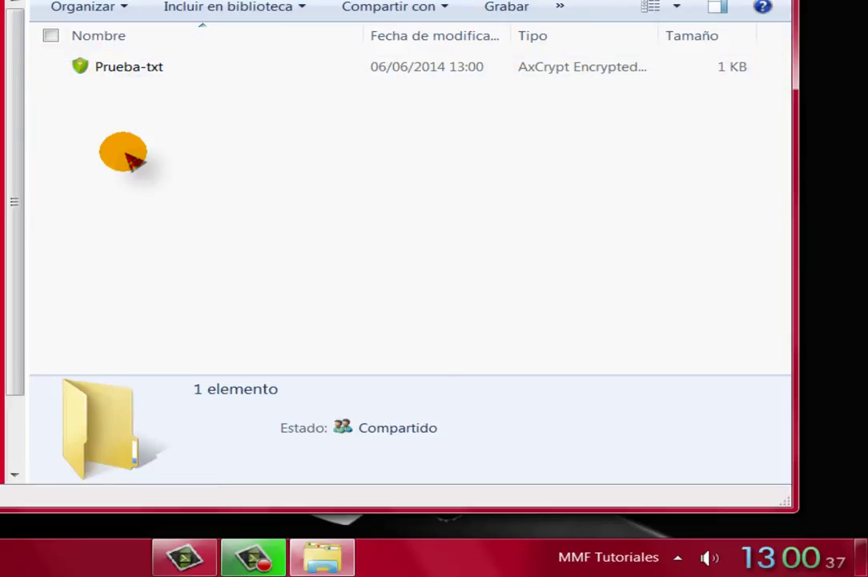
pyautogui.click(110, 72)
pyautogui.doubleClick(110, 72)
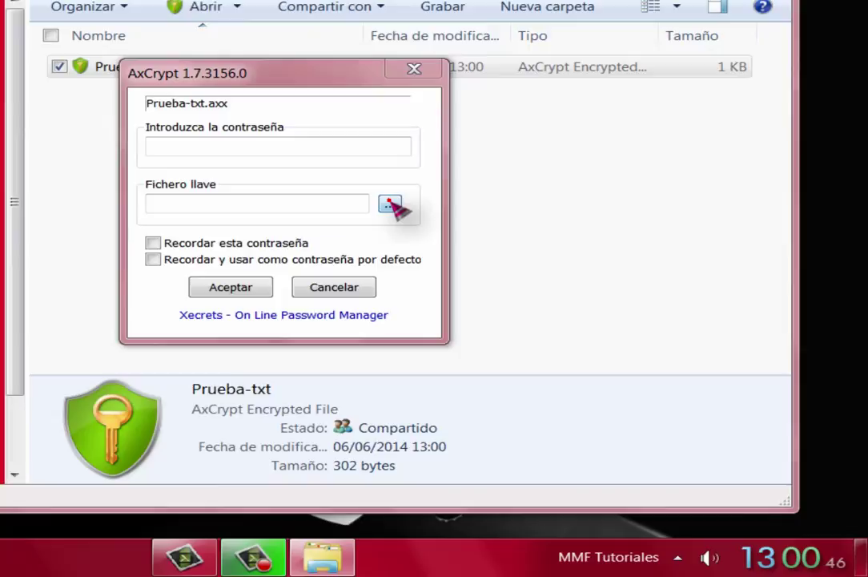
pyautogui.click(390, 204)
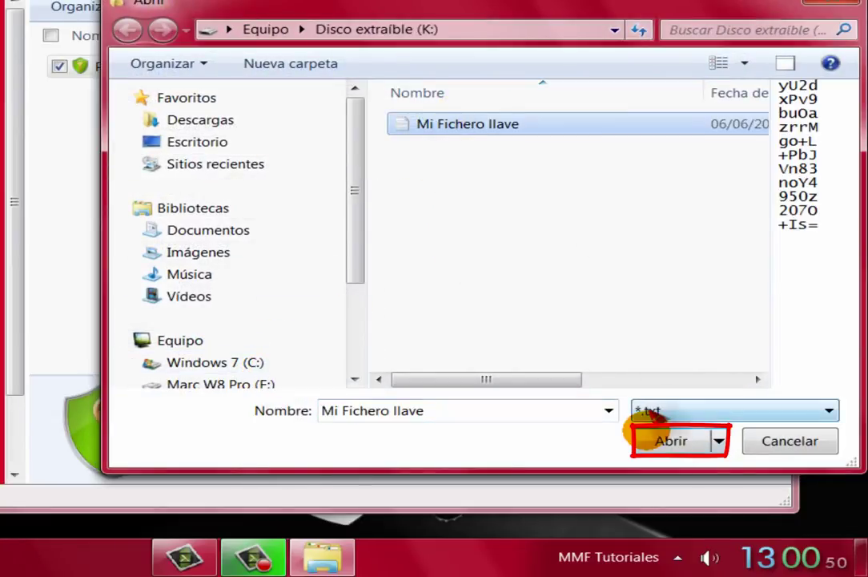
pyautogui.click(669, 441)
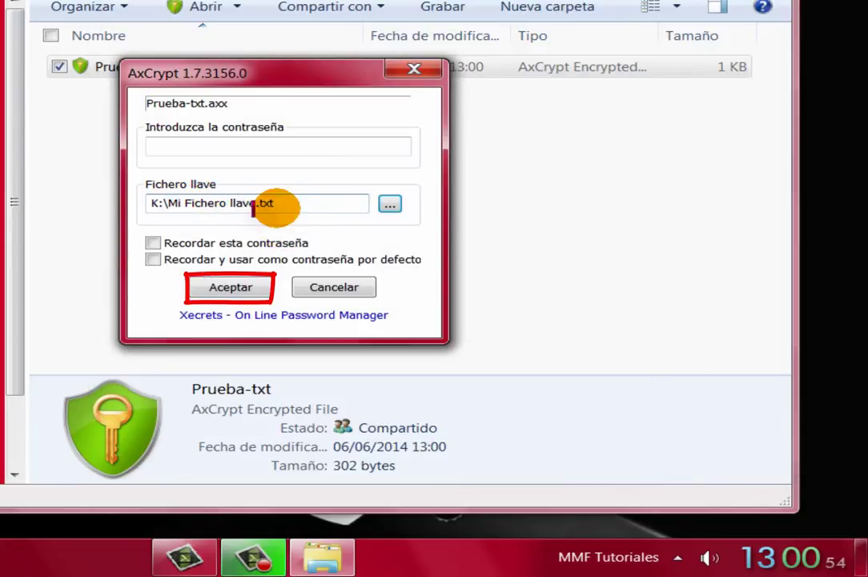
pyautogui.click(229, 287)
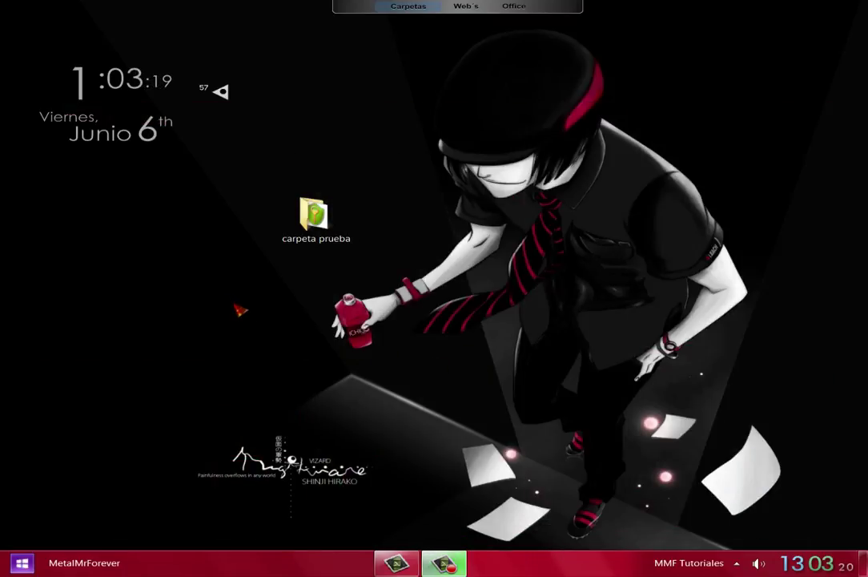
pyautogui.moveTo(226, 140); pyautogui.dragTo(424, 282)
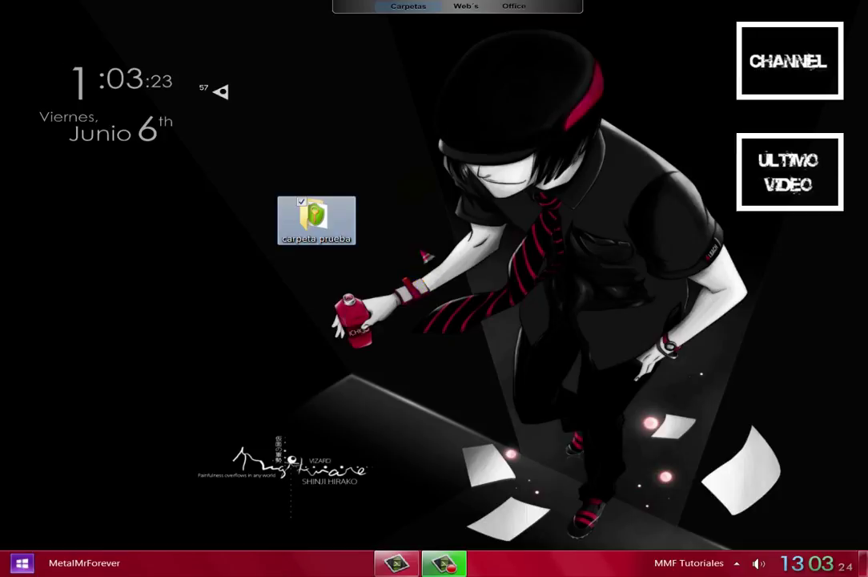